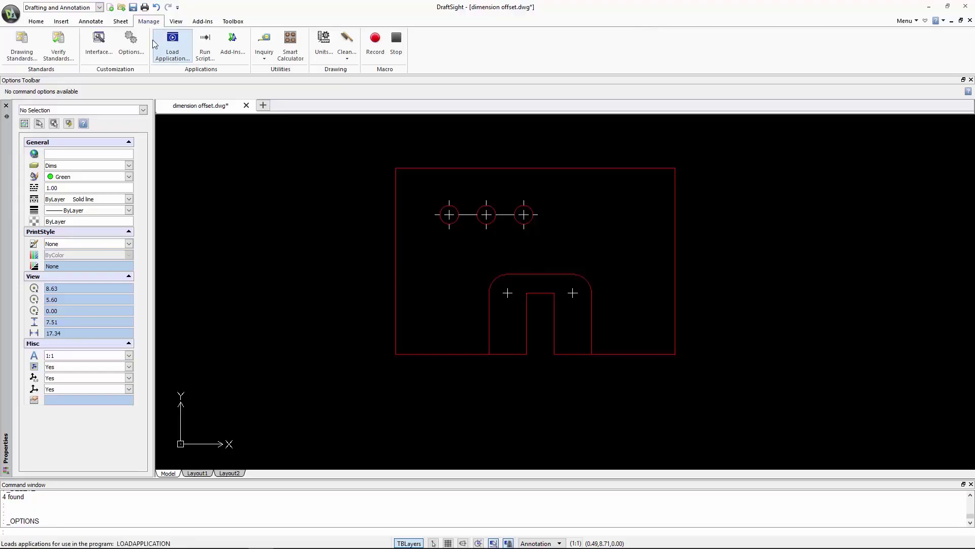
- Enable dimension snap offset distances in the Drawing Settings options
{"action": "left_click", "coordinate": [131, 51]}
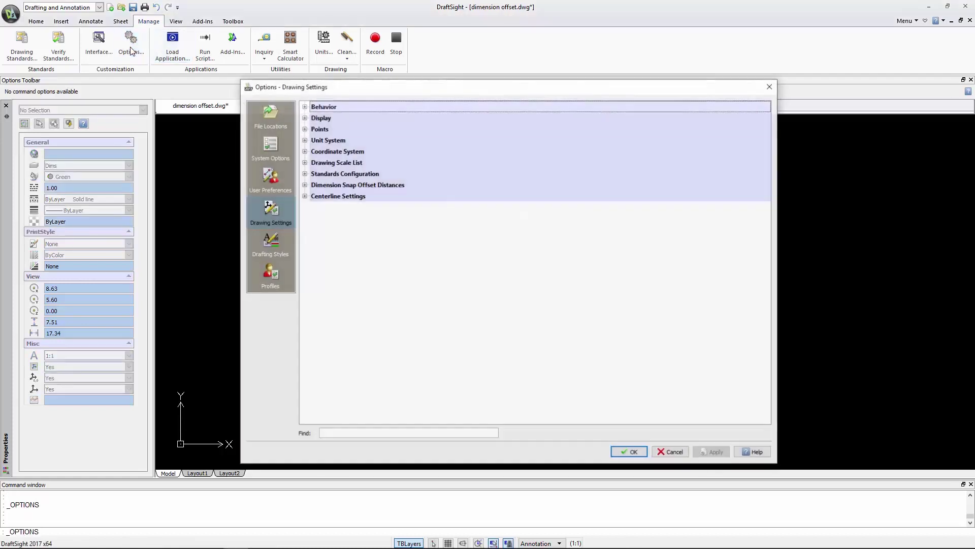
{"action": "left_click", "coordinate": [305, 185]}
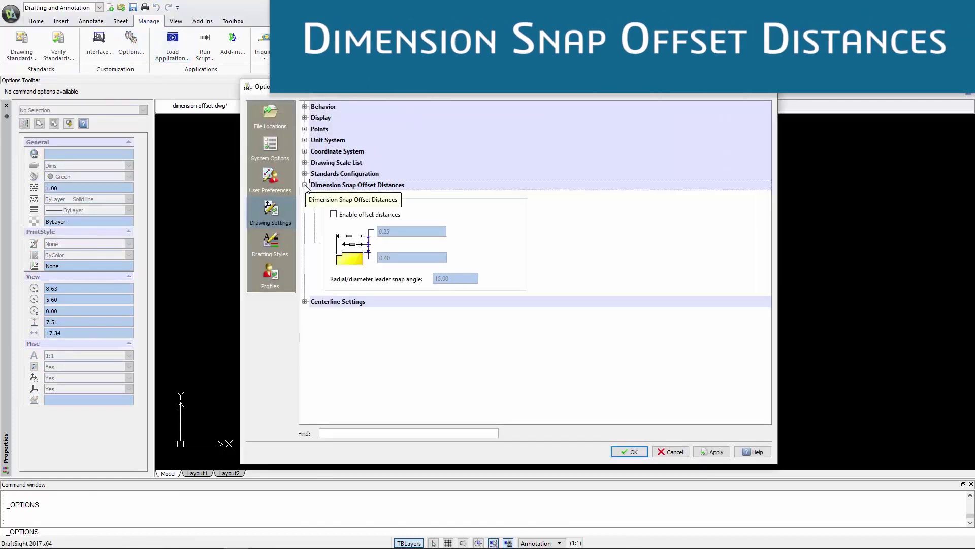
{"action": "left_click", "coordinate": [333, 214]}
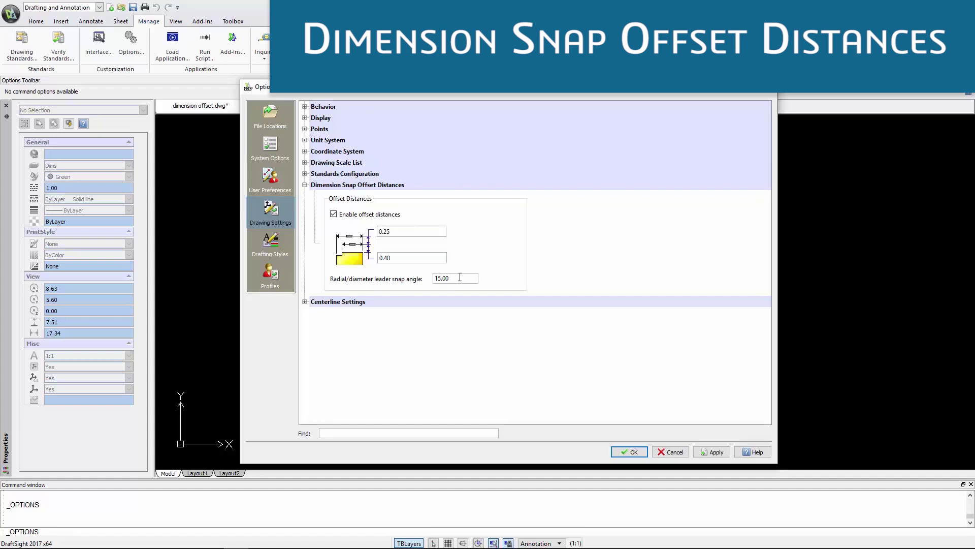
{"action": "left_click", "coordinate": [618, 451]}
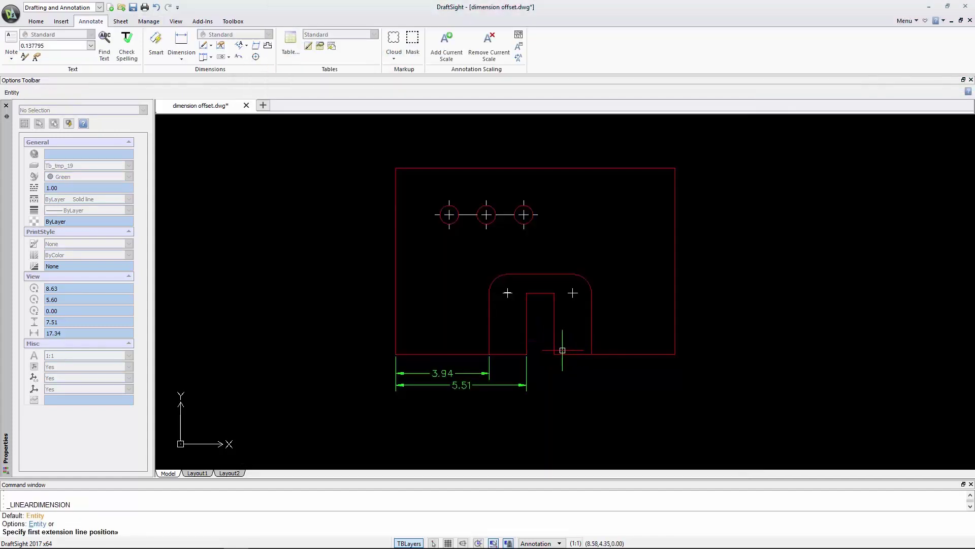
- Add a 5.12 linear dimension from the slot's bottom corner to the part's bottom-right corner
{"action": "left_click", "coordinate": [555, 353]}
{"action": "left_click", "coordinate": [675, 353]}
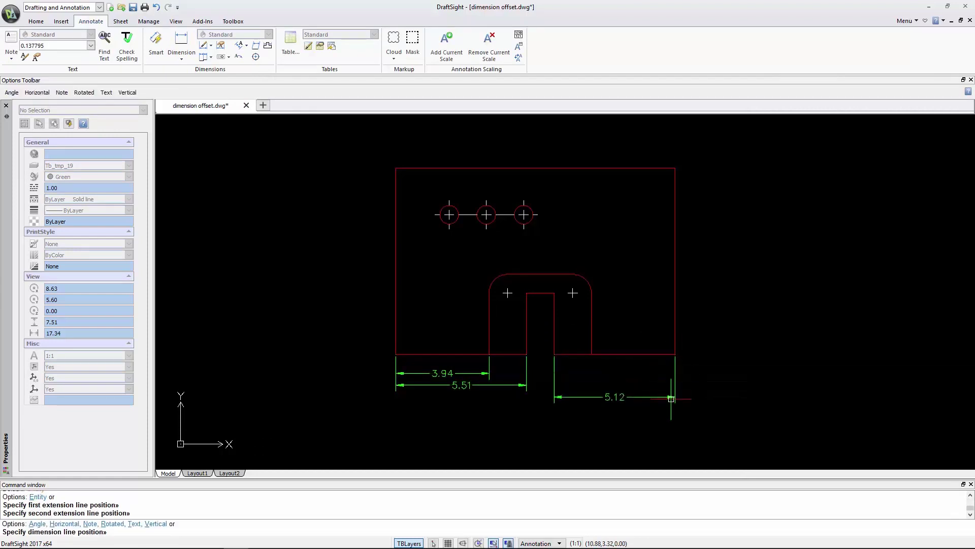
{"action": "left_click", "coordinate": [671, 399]}
- Add an R0.39 radius dimension to the right hole
{"action": "left_click", "coordinate": [181, 52]}
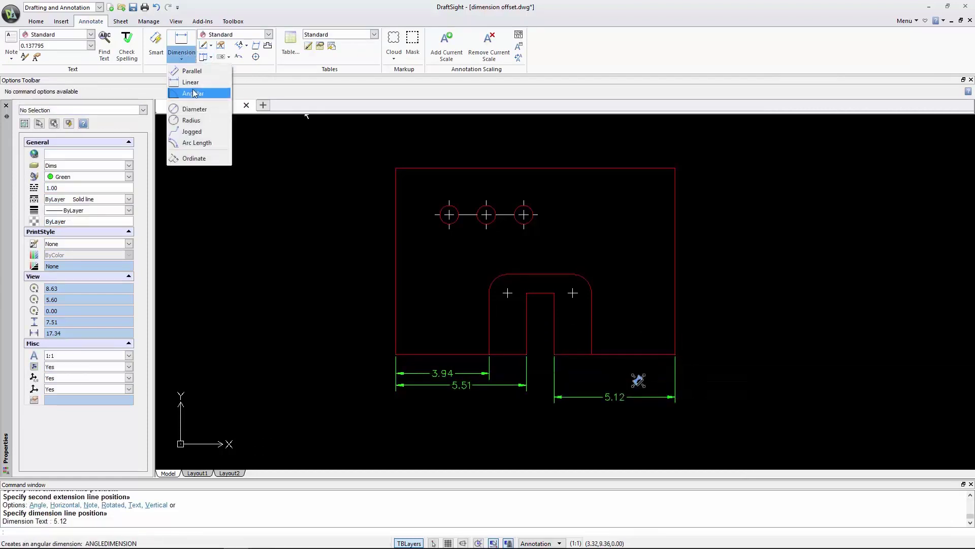
{"action": "left_click", "coordinate": [191, 120]}
{"action": "left_click", "coordinate": [531, 207]}
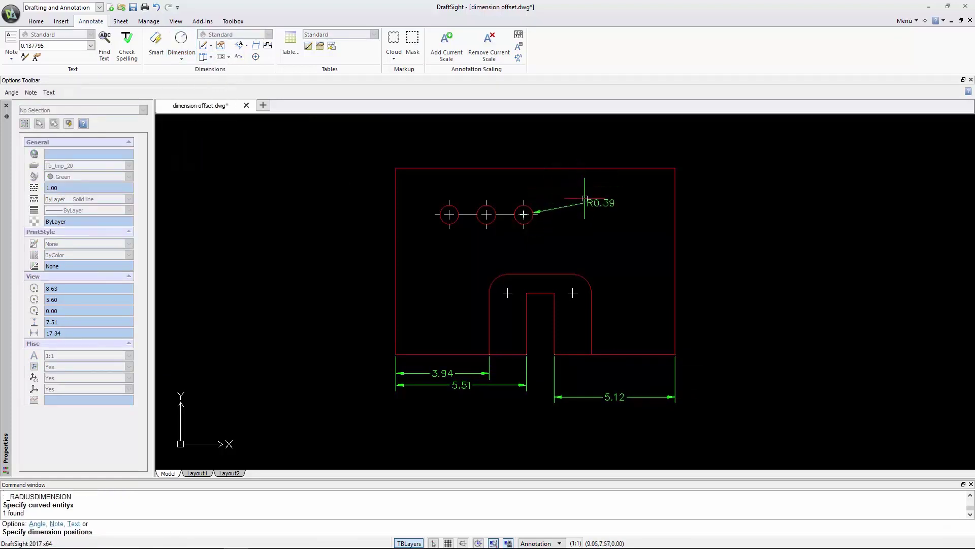
{"action": "left_click", "coordinate": [581, 238]}
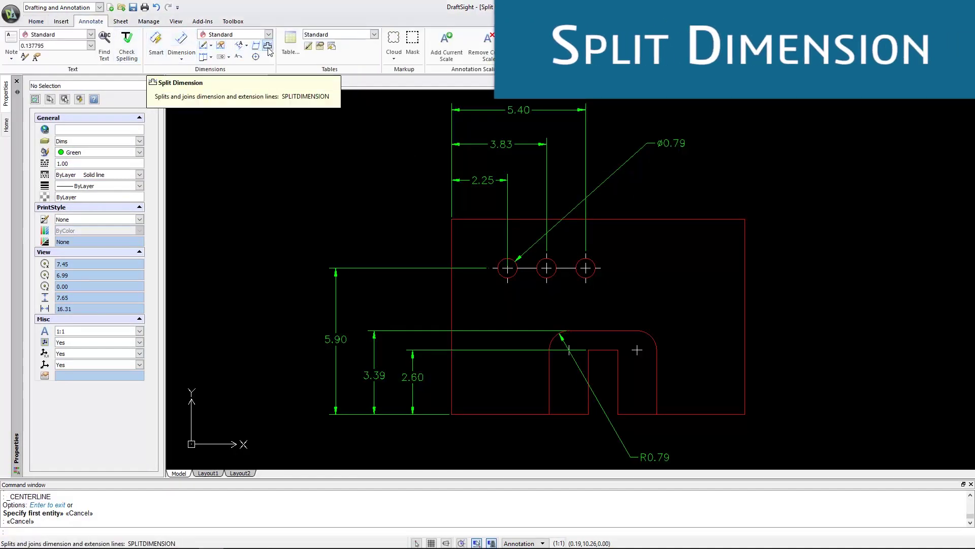
- Split the R0.79 radius dimension using the default gap
{"action": "left_click", "coordinate": [269, 49]}
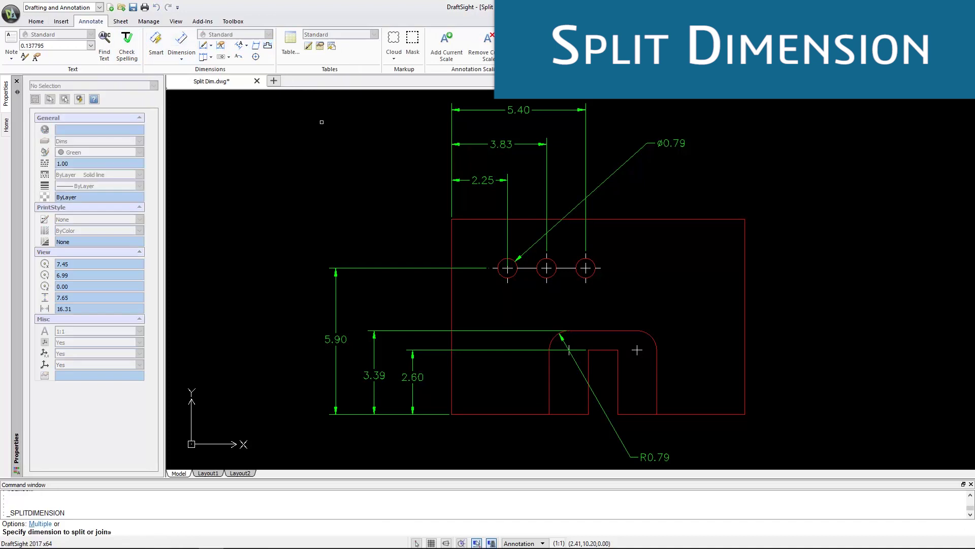
{"action": "left_click", "coordinate": [597, 396]}
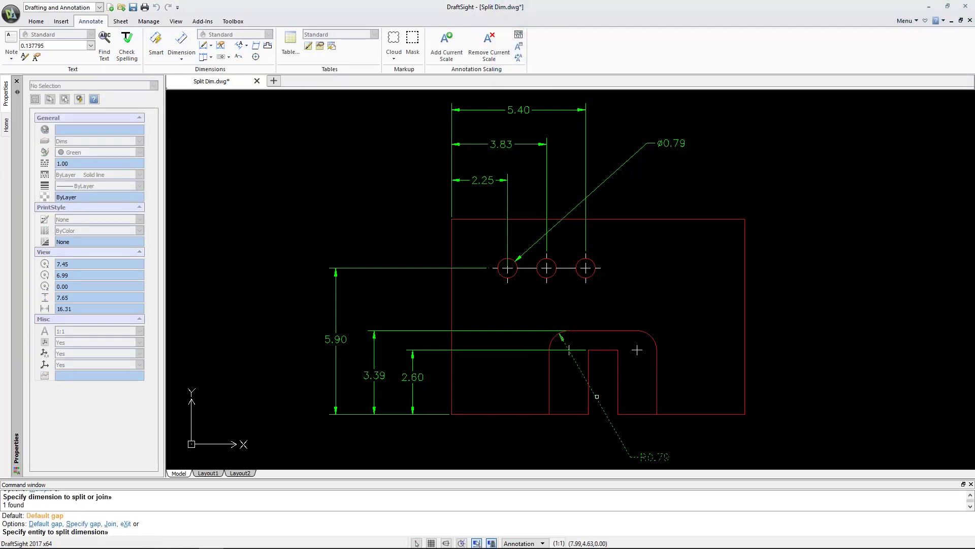
{"action": "key", "text": "Return"}
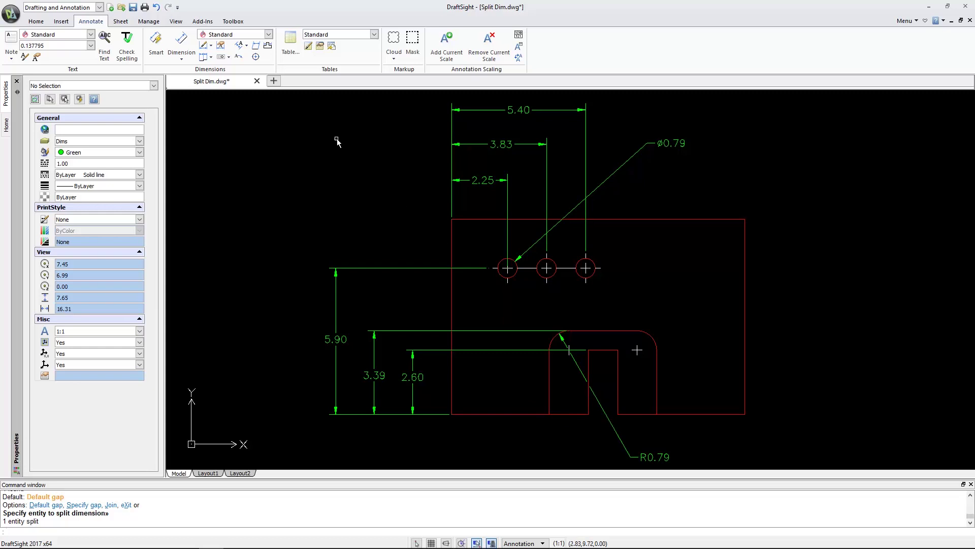
- Start a Multiple split and select the 5.40 and 3.83 dimensions
{"action": "left_click", "coordinate": [270, 51]}
{"action": "type", "text": "m"}
{"action": "key", "text": "Return"}
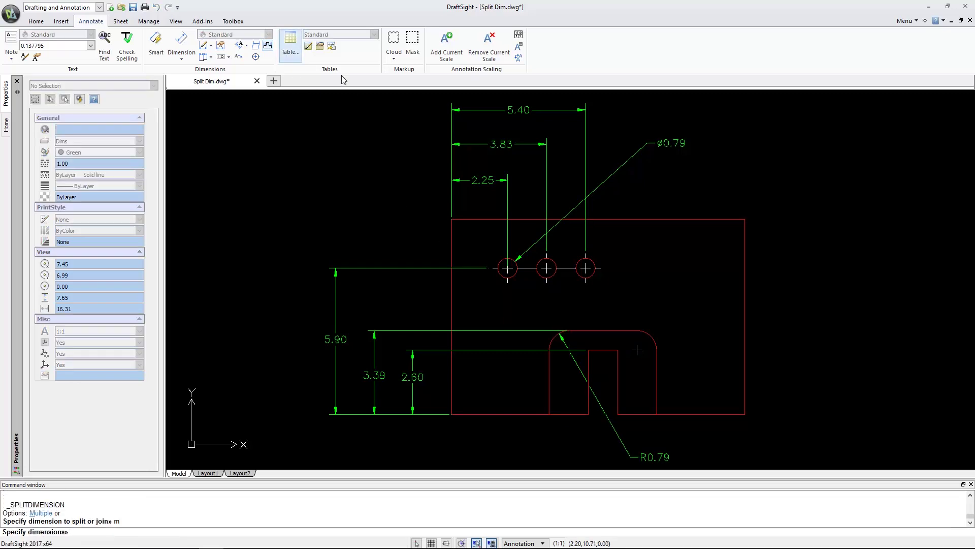
{"action": "left_click", "coordinate": [587, 173]}
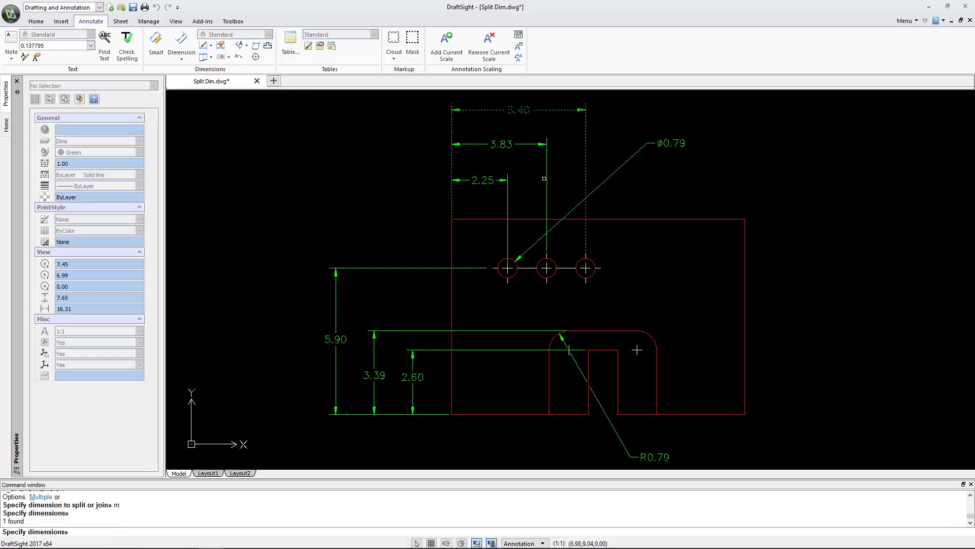
{"action": "left_click", "coordinate": [545, 179]}
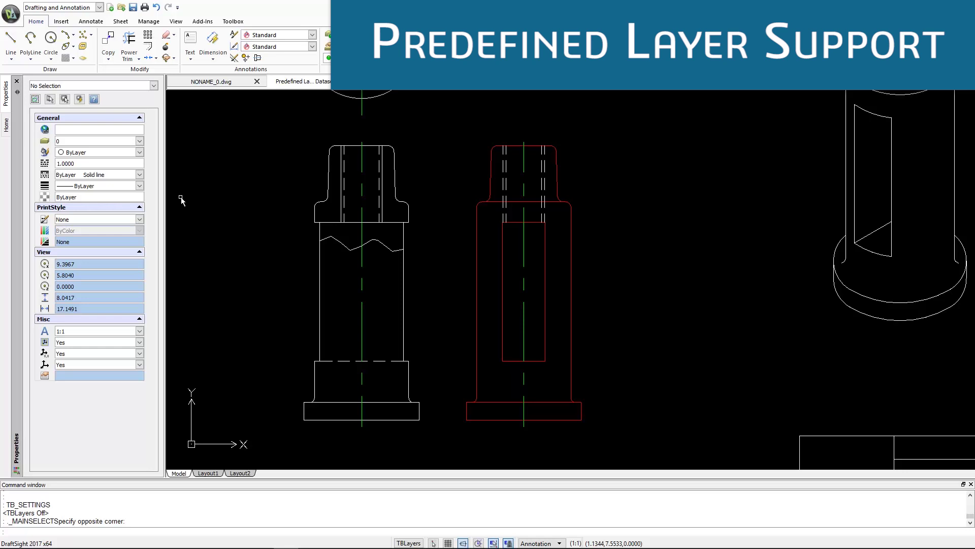
- In Toolbox Settings, map Dimension entities to the Dimensions layer and Hatch to the Hatch layer
{"action": "left_click", "coordinate": [234, 21]}
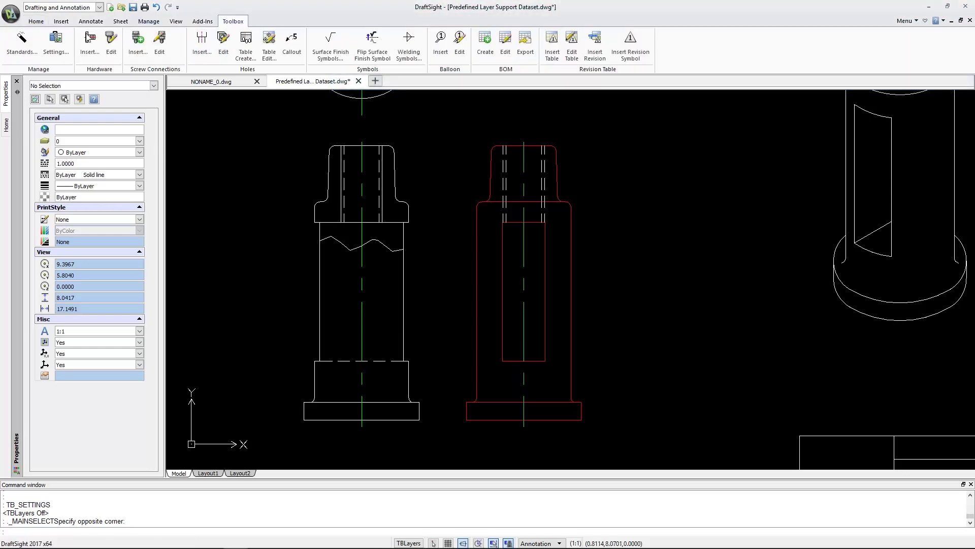
{"action": "left_click", "coordinate": [56, 52]}
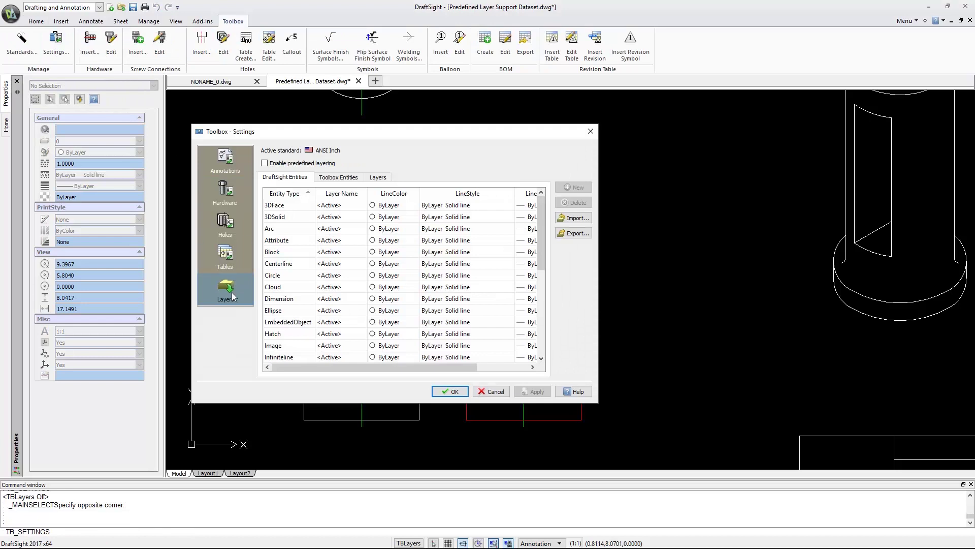
{"action": "left_click", "coordinate": [293, 301]}
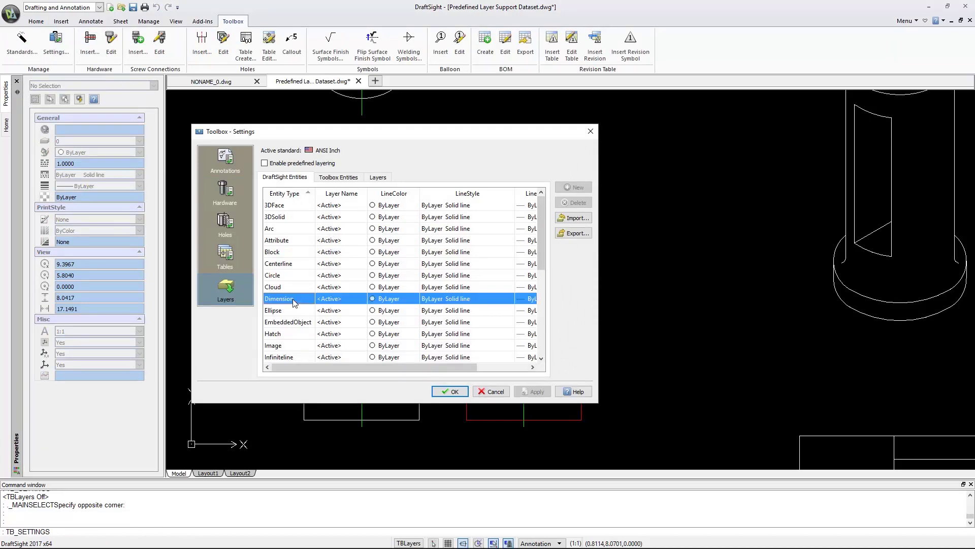
{"action": "left_click", "coordinate": [354, 301]}
{"action": "left_click", "coordinate": [348, 337]}
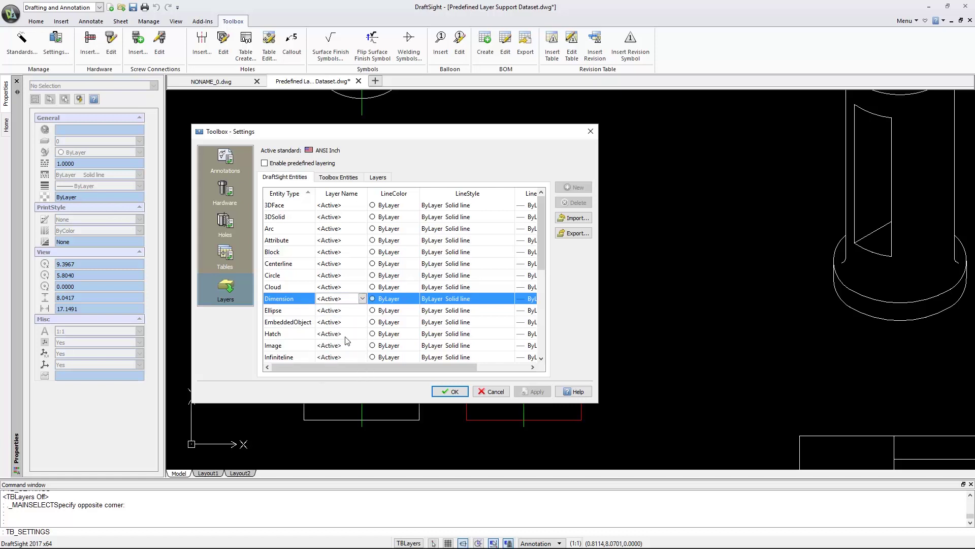
{"action": "left_click", "coordinate": [284, 333]}
{"action": "left_click", "coordinate": [330, 334]}
{"action": "left_click", "coordinate": [362, 333]}
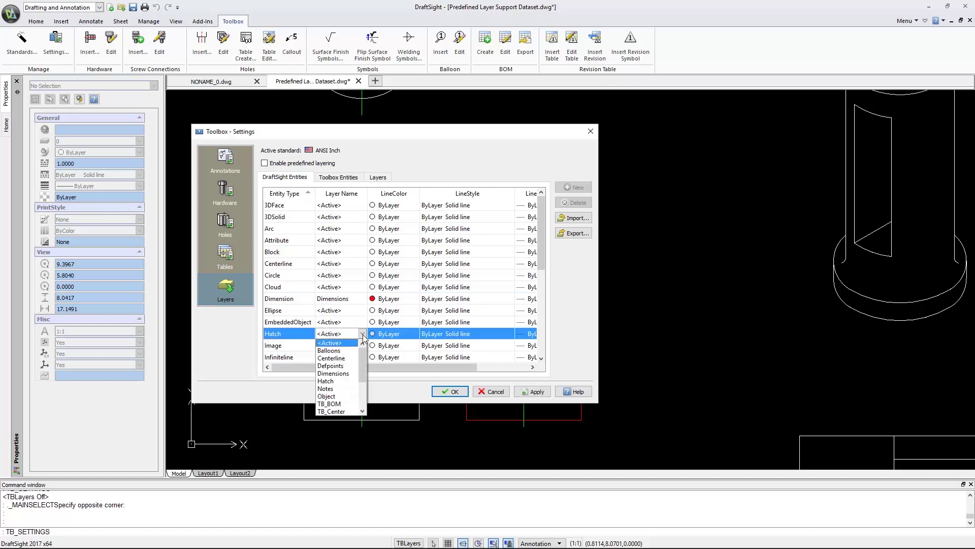
{"action": "left_click", "coordinate": [345, 381]}
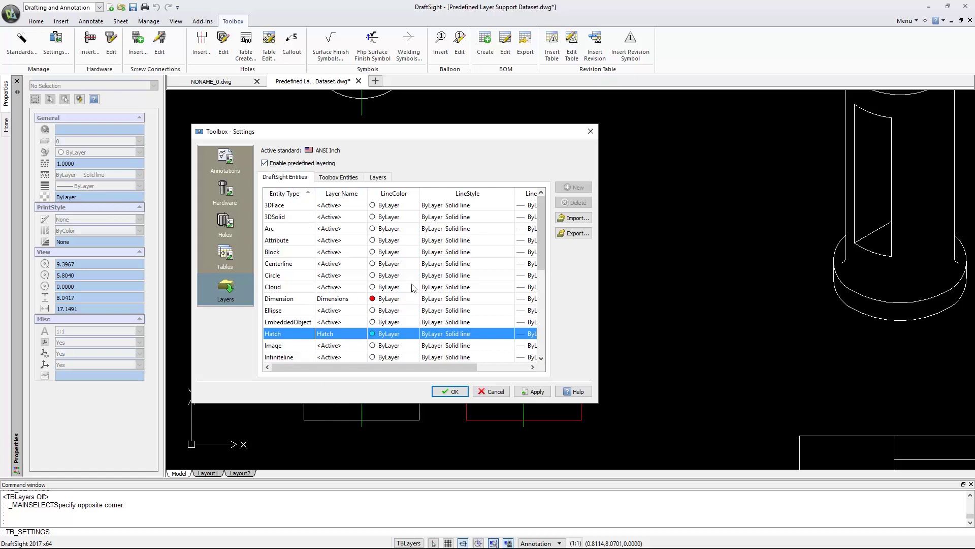
{"action": "left_click", "coordinate": [454, 392]}
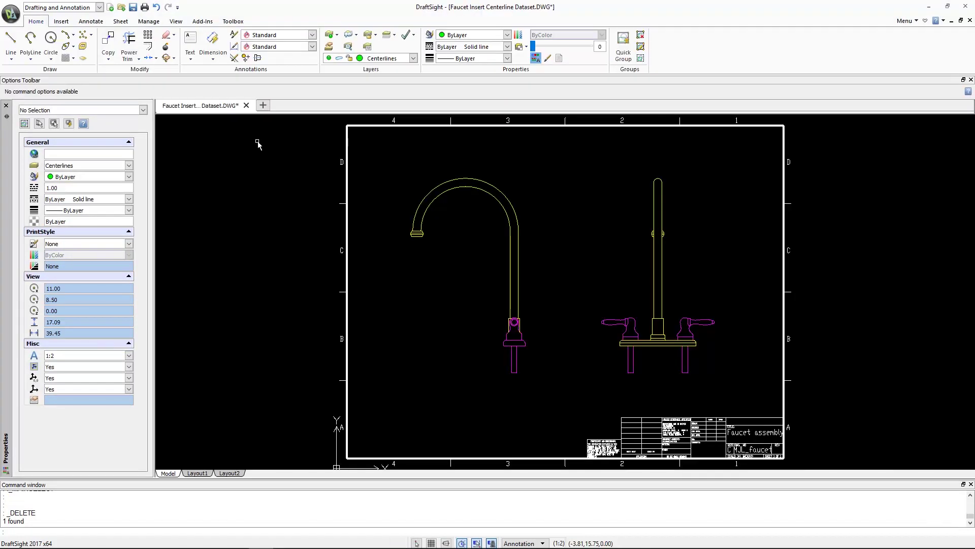
- Add centerlines along the curved spout and through both faucets' vertical pipes
{"action": "left_click", "coordinate": [260, 61]}
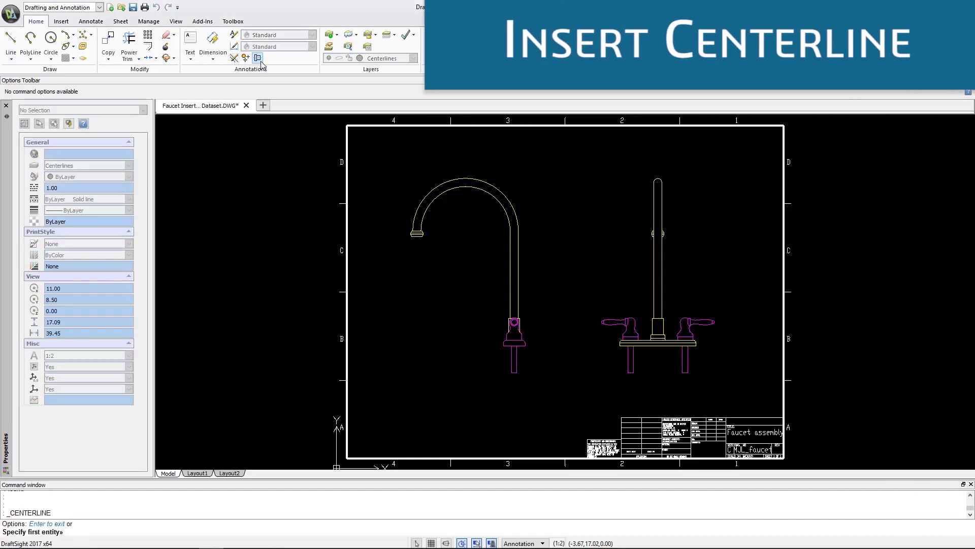
{"action": "left_click", "coordinate": [423, 200]}
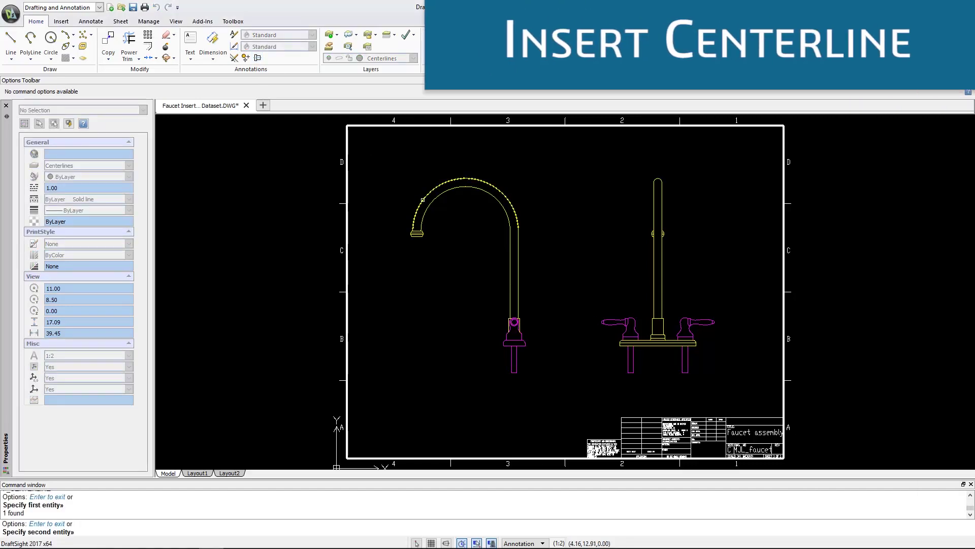
{"action": "left_click", "coordinate": [431, 204]}
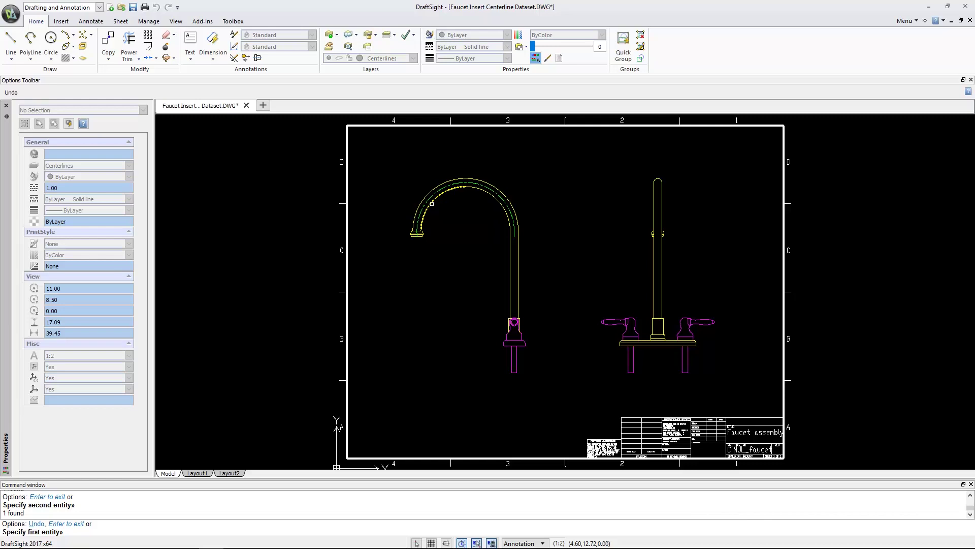
{"action": "left_click", "coordinate": [511, 274]}
{"action": "left_click", "coordinate": [517, 274]}
{"action": "left_click", "coordinate": [653, 264]}
{"action": "left_click", "coordinate": [661, 266]}
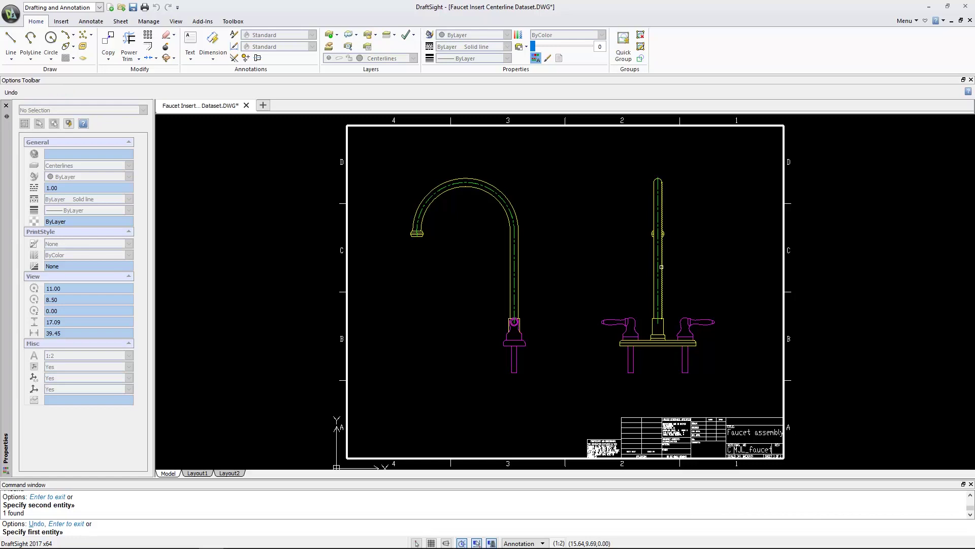
{"action": "key", "text": "Return"}
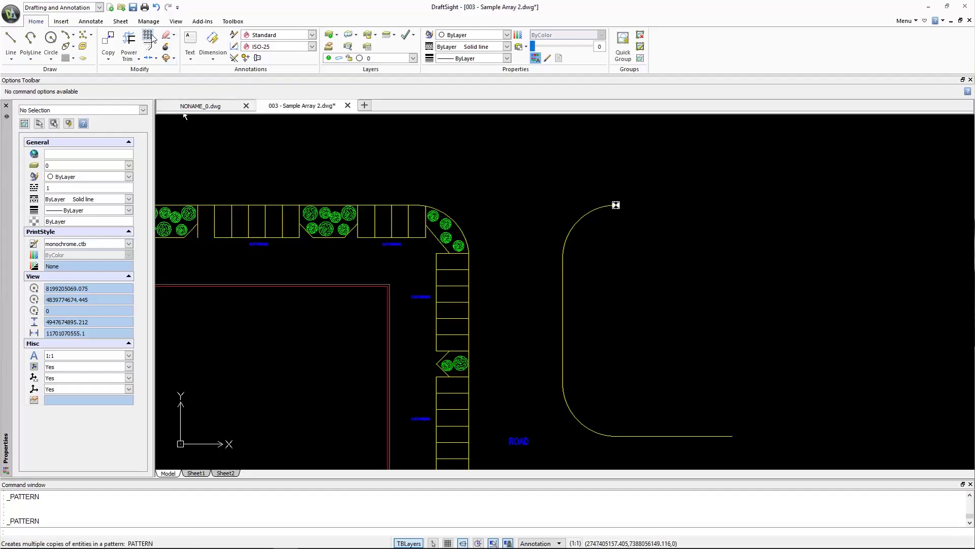
- Set up a Path pattern using the end marker and the curved road edge
{"action": "left_click", "coordinate": [152, 38]}
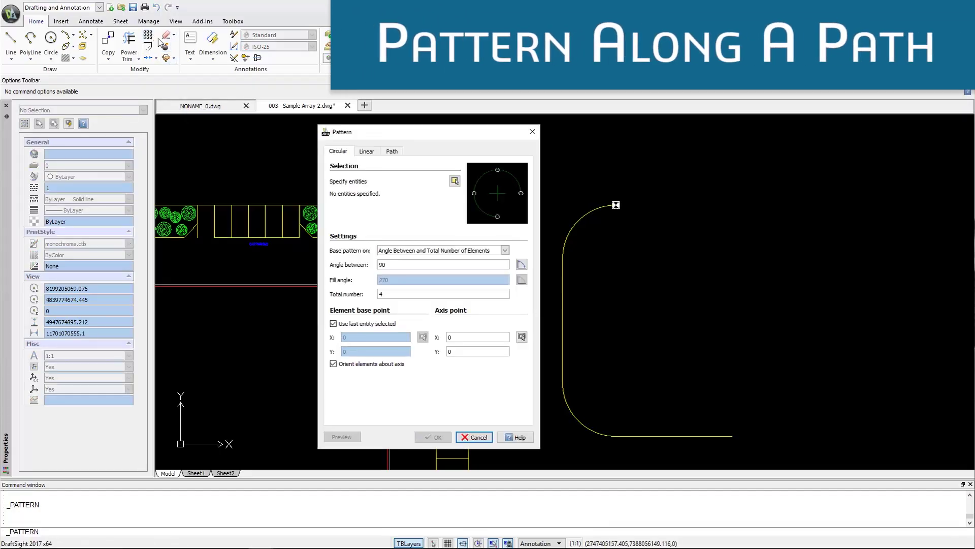
{"action": "left_click", "coordinate": [391, 152]}
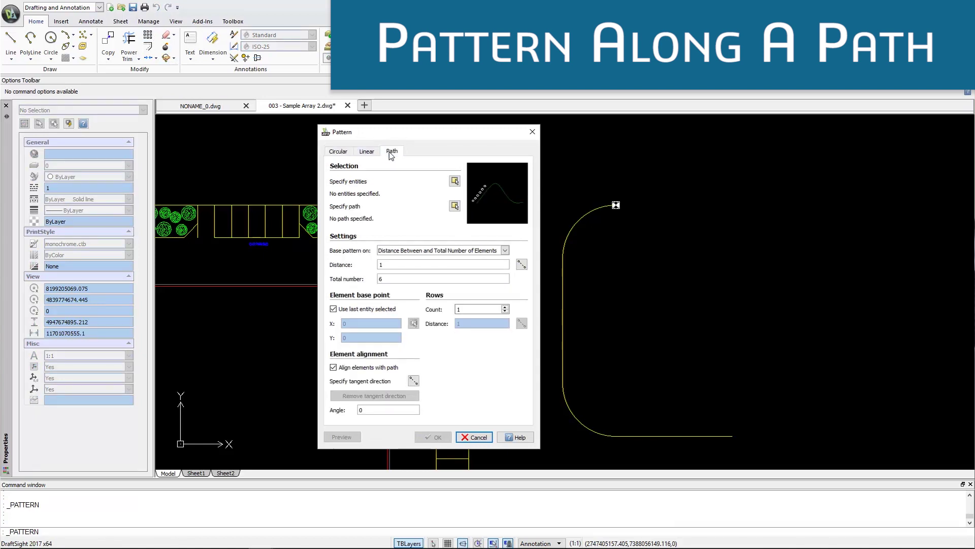
{"action": "left_click", "coordinate": [454, 181]}
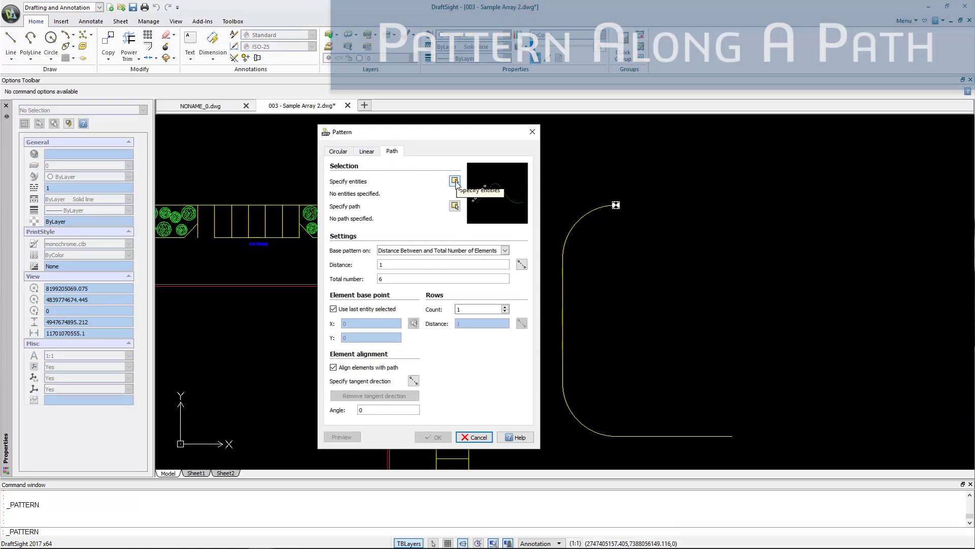
{"action": "left_click", "coordinate": [615, 203]}
{"action": "key", "text": "Return"}
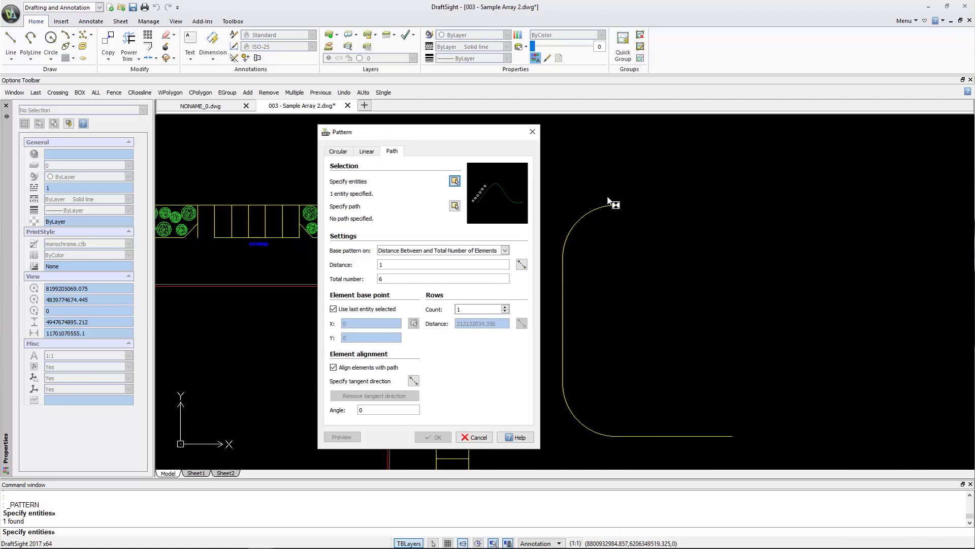
{"action": "left_click", "coordinate": [455, 205]}
{"action": "left_click", "coordinate": [570, 231]}
- Divide the path equally into 10 copies and create the pattern
{"action": "left_click", "coordinate": [505, 250]}
{"action": "left_click", "coordinate": [498, 269]}
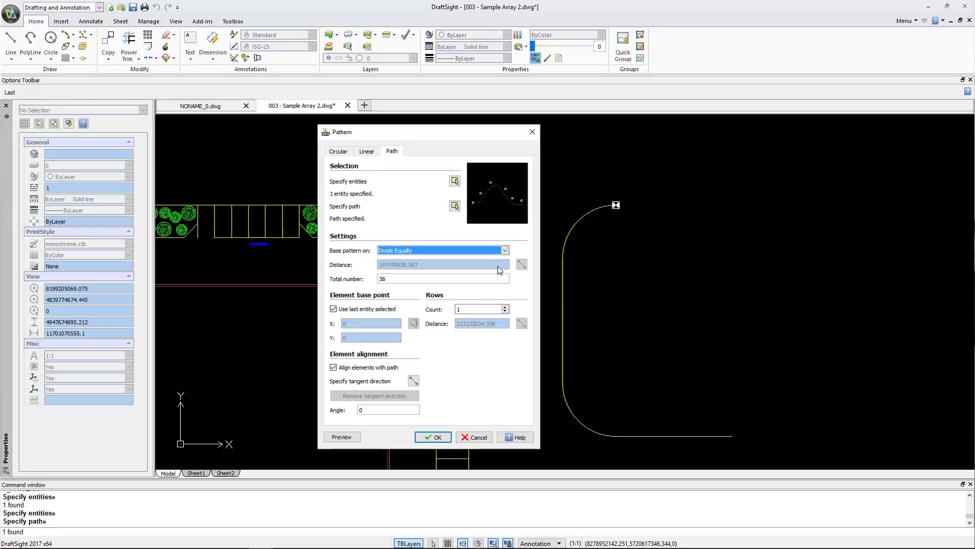
{"action": "double_click", "coordinate": [378, 278]}
{"action": "type", "text": "10"}
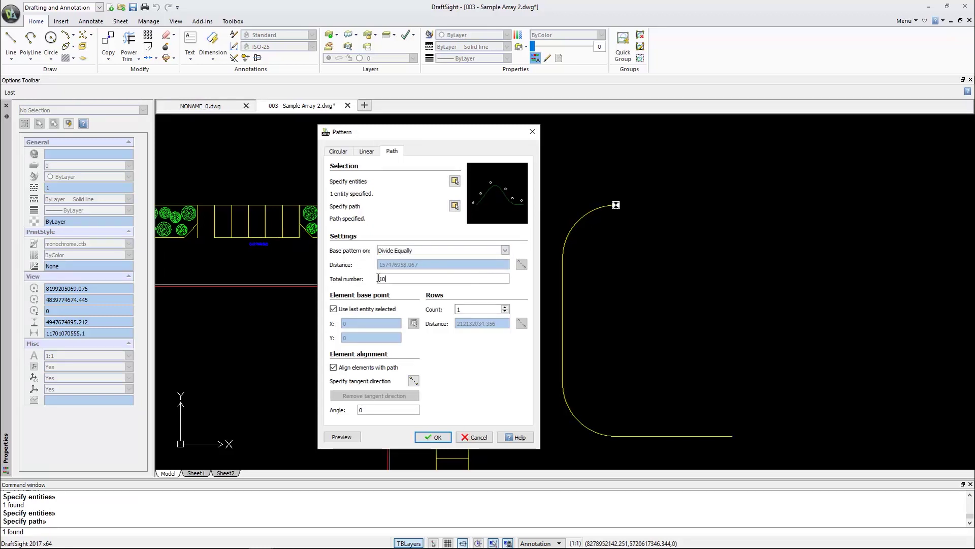
{"action": "left_click", "coordinate": [470, 310]}
{"action": "left_click", "coordinate": [442, 437]}
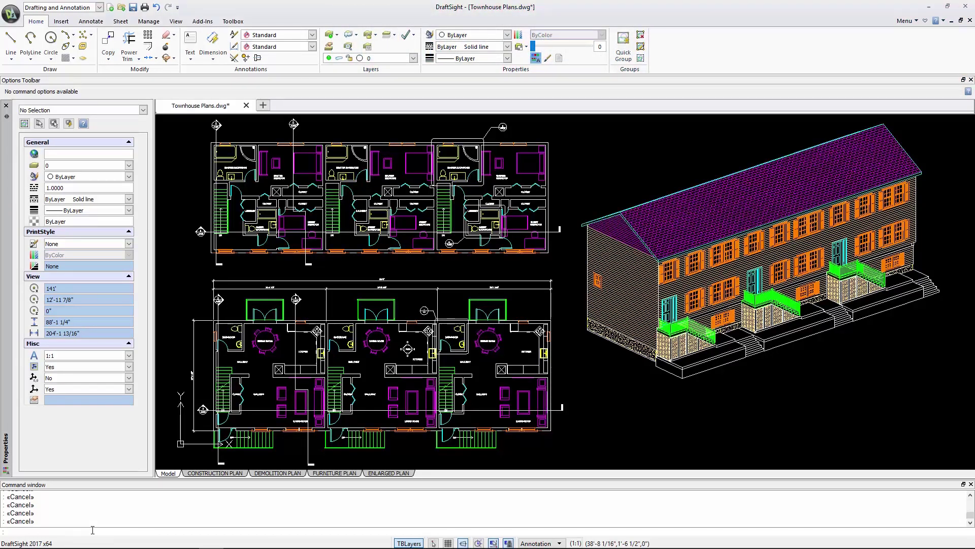
- Zoom window into the first-floor plan
{"action": "type", "text": "oo"}
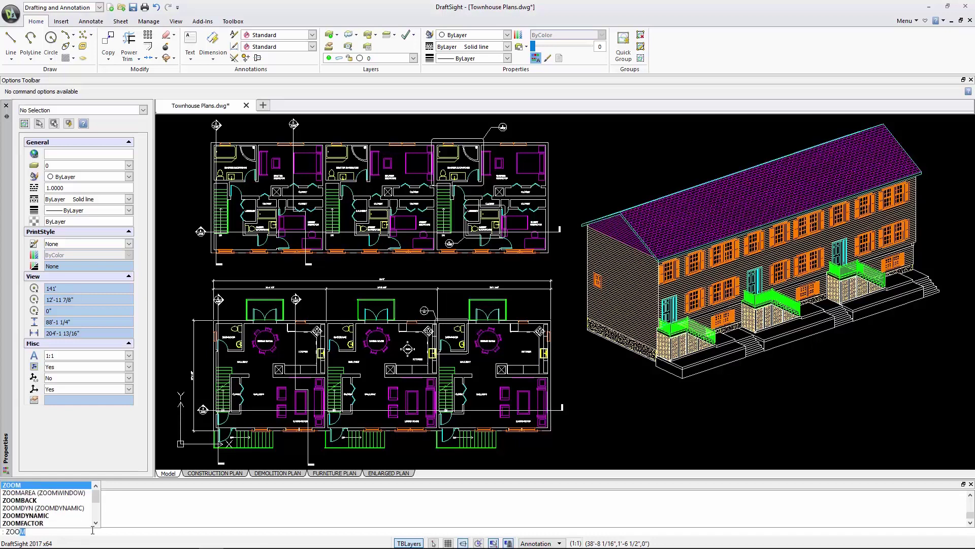
{"action": "scroll", "coordinate": [87, 518], "scroll_direction": "down", "scroll_amount": 2}
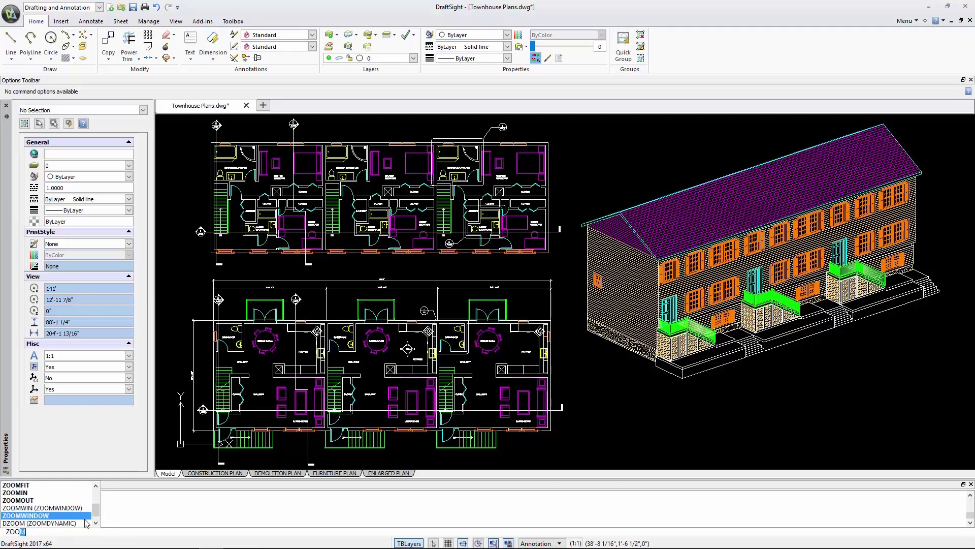
{"action": "left_click", "coordinate": [86, 518]}
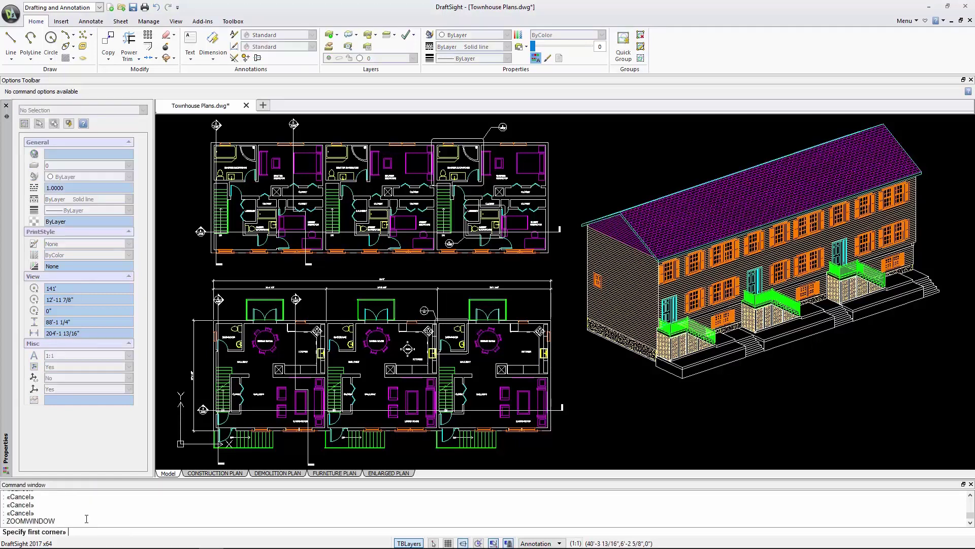
{"action": "left_click", "coordinate": [208, 270]}
{"action": "left_click", "coordinate": [371, 407]}
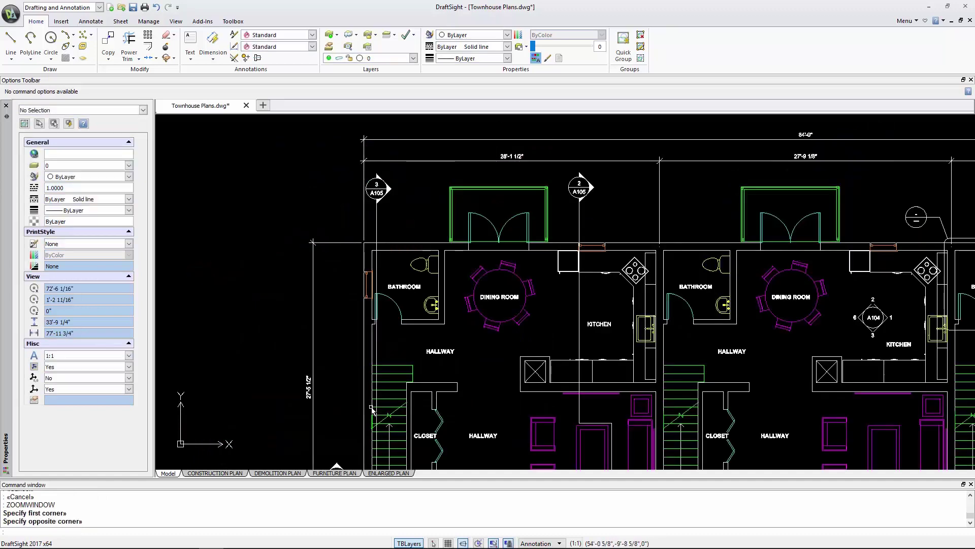
- Draw a closed straight-line outline to the left of the plan
{"action": "type", "text": "l"}
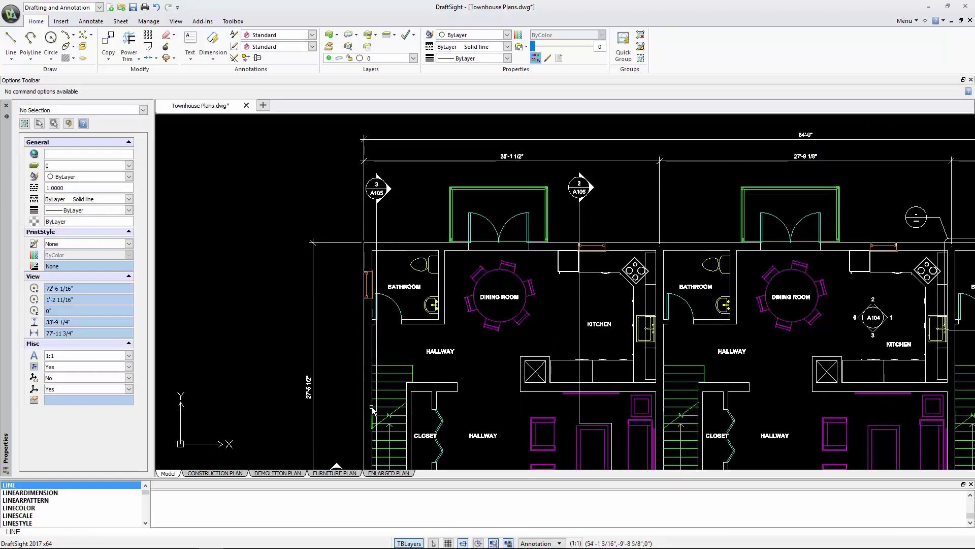
{"action": "key", "text": "Return"}
{"action": "left_click", "coordinate": [204, 389]}
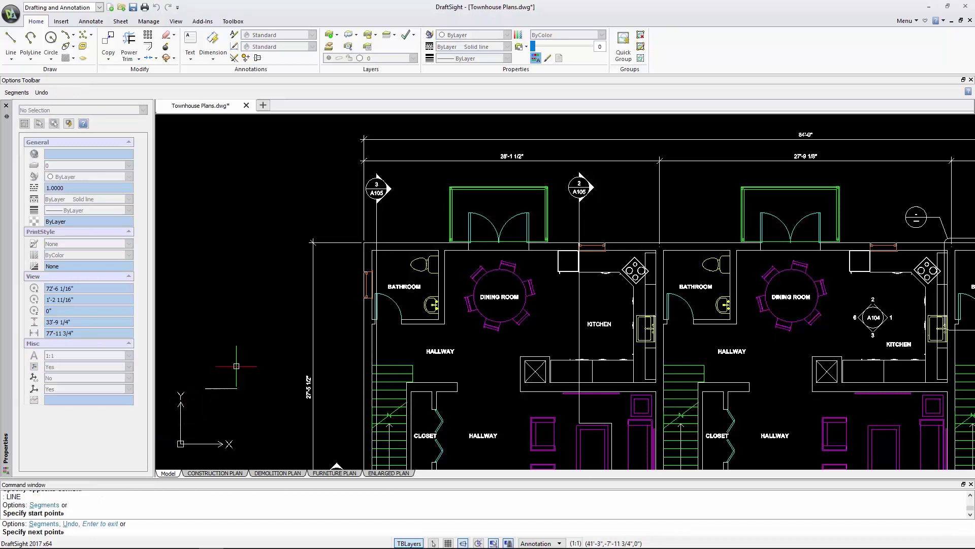
{"action": "left_click", "coordinate": [204, 205]}
{"action": "left_click", "coordinate": [280, 205]}
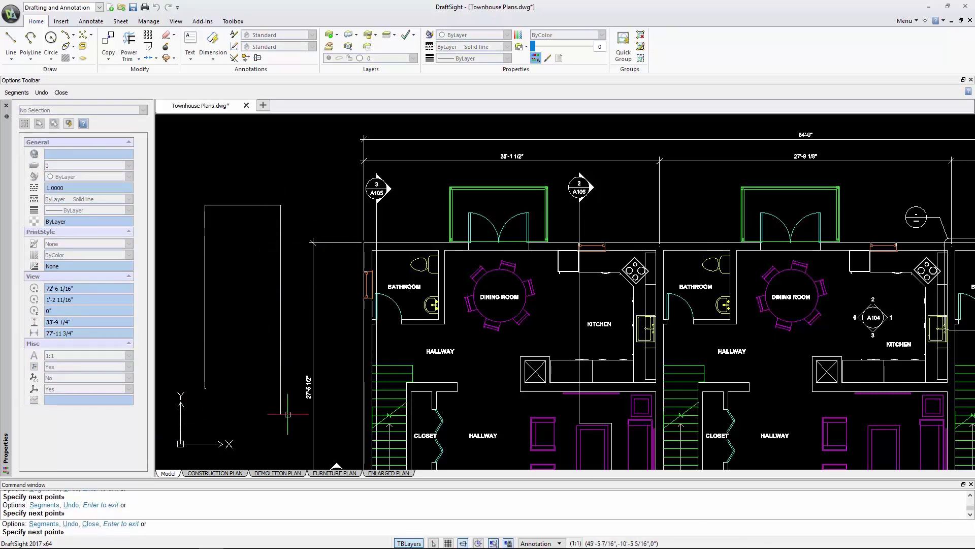
{"action": "right_click", "coordinate": [211, 384]}
{"action": "left_click", "coordinate": [233, 392]}
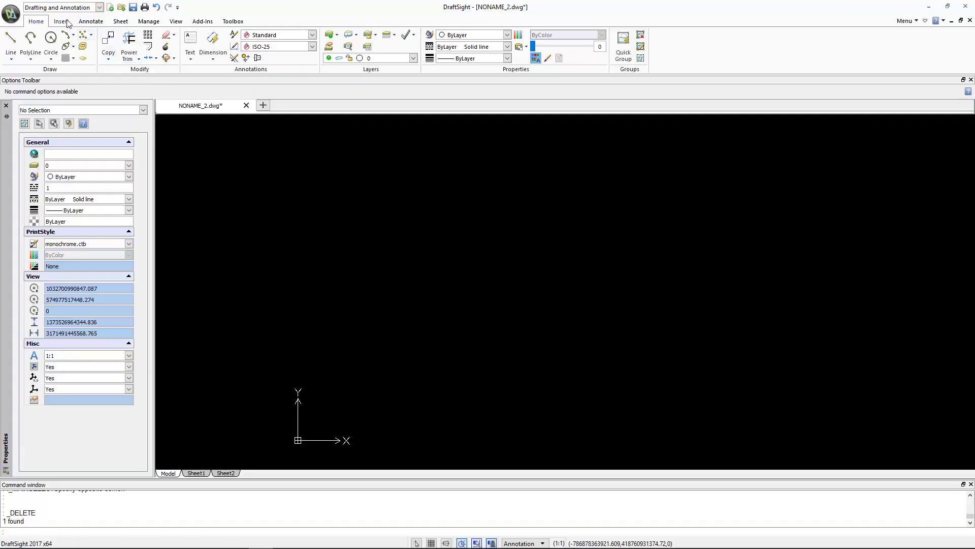
- Import 001-Sample DGN.dgn into the drawing
{"action": "left_click", "coordinate": [64, 22]}
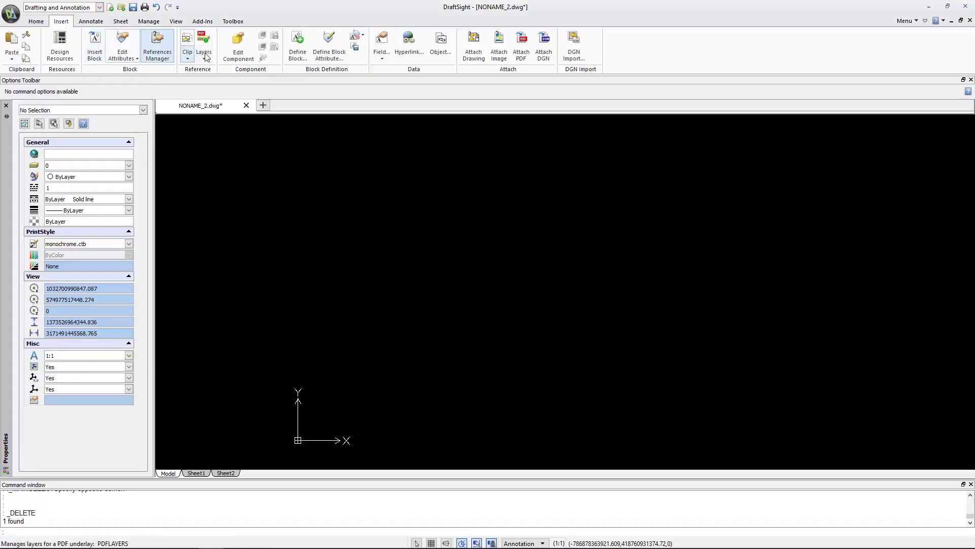
{"action": "left_click", "coordinate": [572, 53]}
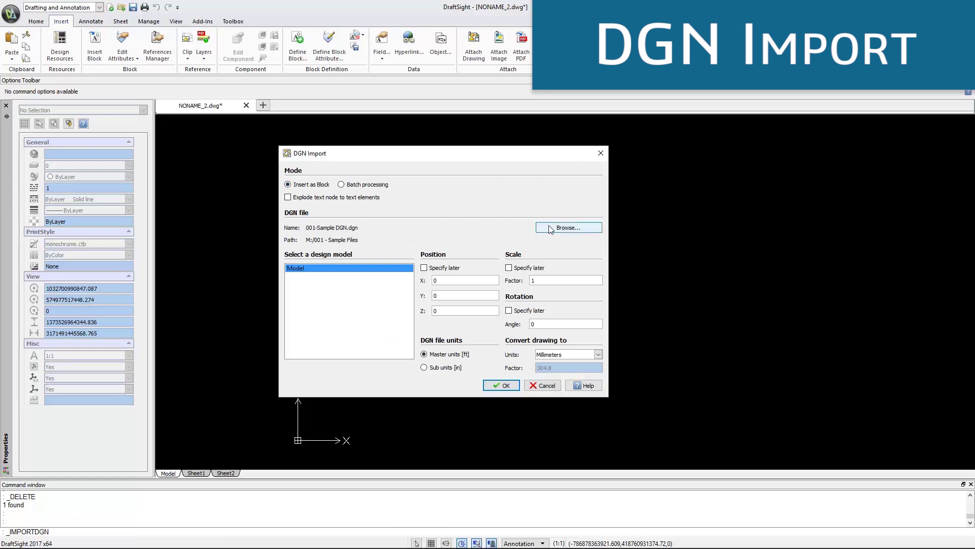
{"action": "left_click", "coordinate": [568, 227]}
{"action": "left_click", "coordinate": [667, 417]}
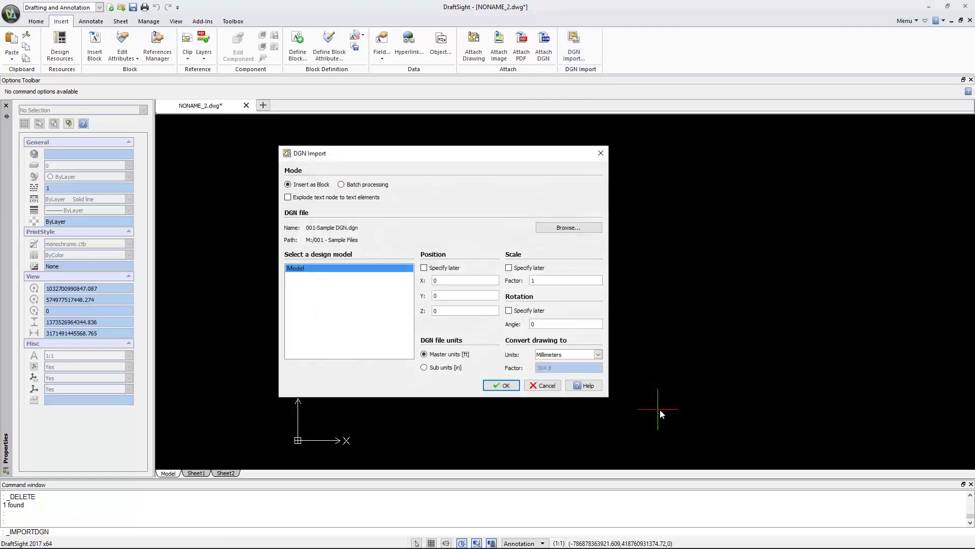
{"action": "left_click", "coordinate": [503, 386]}
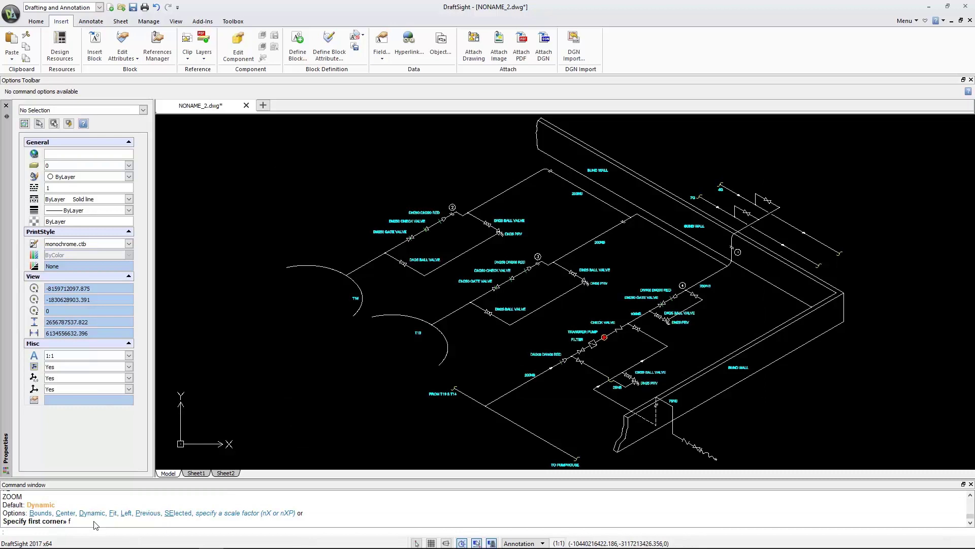
- Explode the imported piping drawing into separate entities
{"action": "left_click", "coordinate": [36, 21]}
{"action": "left_click", "coordinate": [166, 58]}
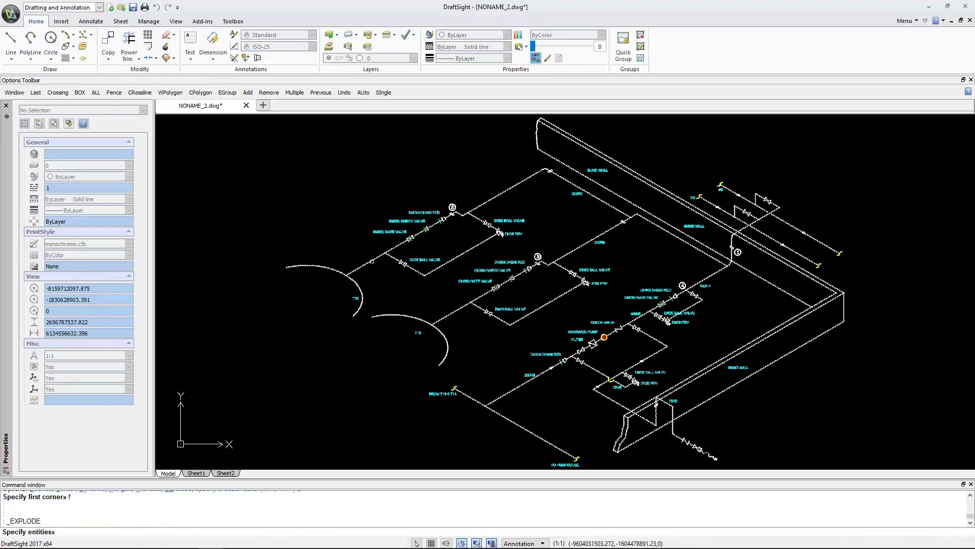
{"action": "left_click", "coordinate": [372, 261]}
{"action": "key", "text": "Return"}
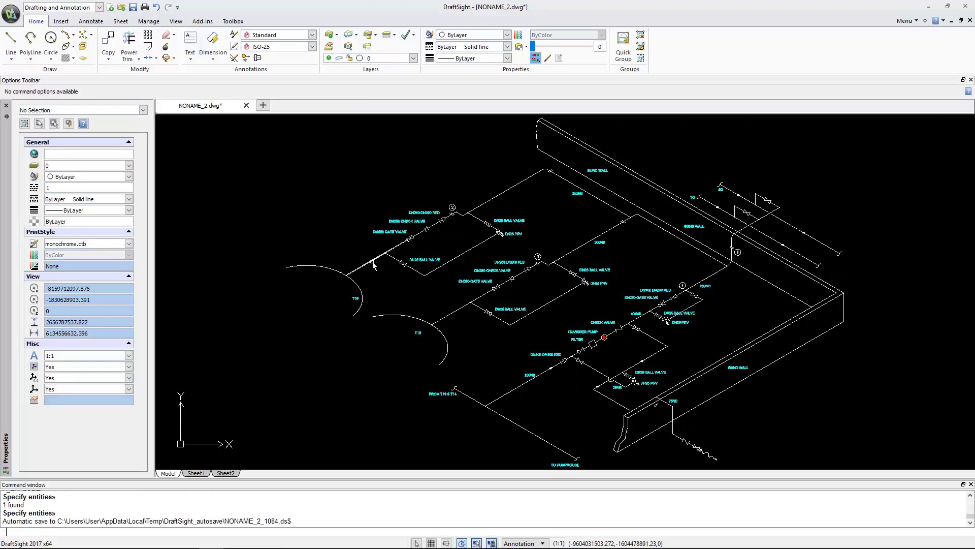
- Select the pipe lines and valve labels of the piping drawing
{"action": "left_click", "coordinate": [372, 264]}
{"action": "left_click", "coordinate": [432, 260]}
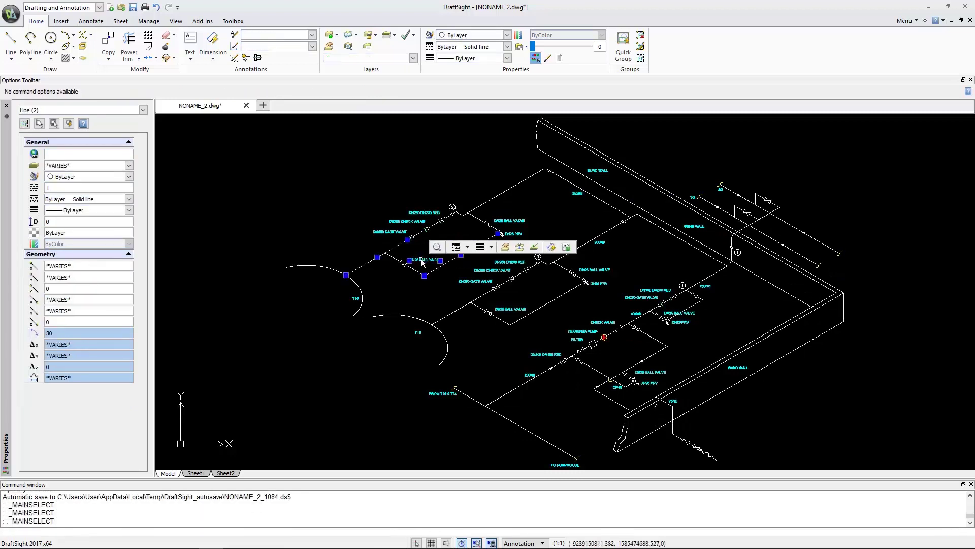
{"action": "left_click", "coordinate": [472, 249]}
{"action": "left_click", "coordinate": [503, 309]}
{"action": "left_click", "coordinate": [518, 321]}
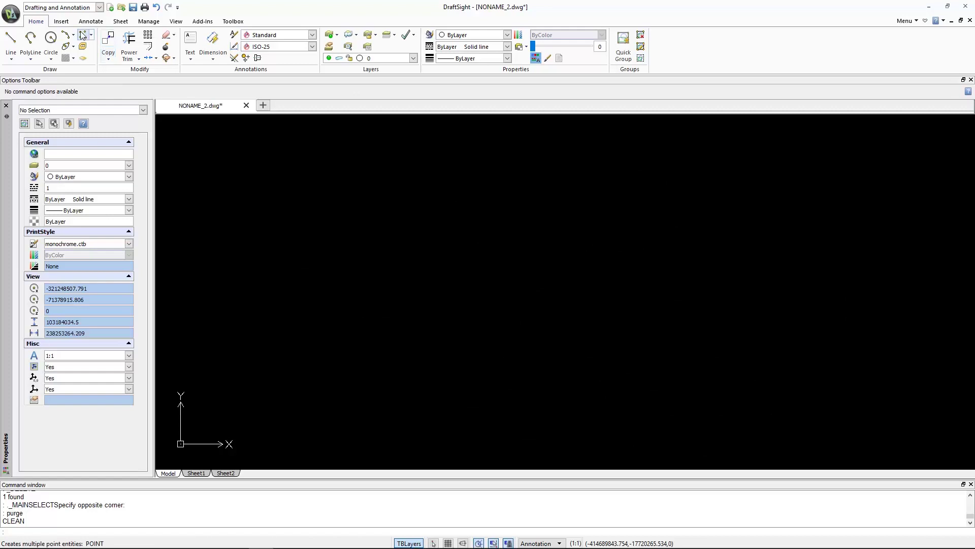
{"action": "left_click", "coordinate": [62, 22]}
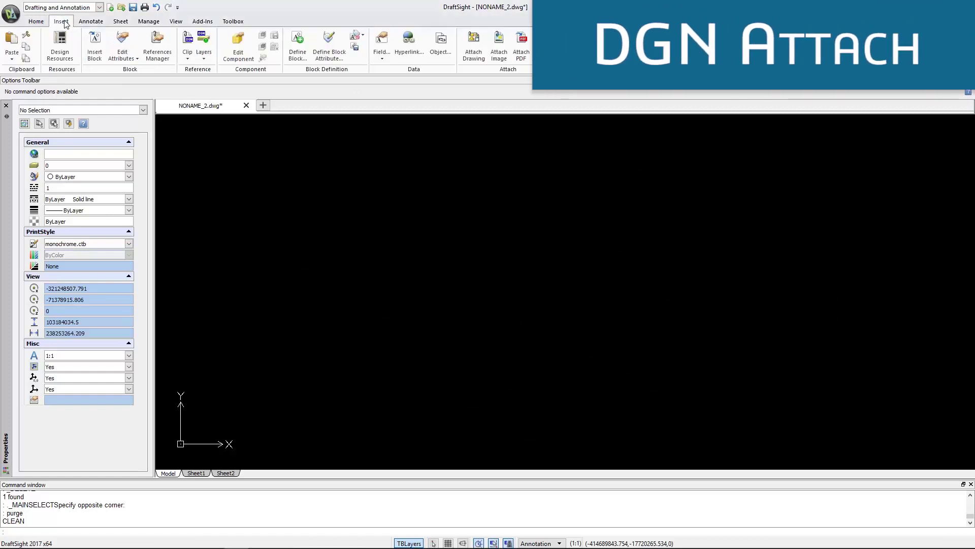
- Attach 003-Sample DGN.dgn as an underlay
{"action": "left_click", "coordinate": [544, 46]}
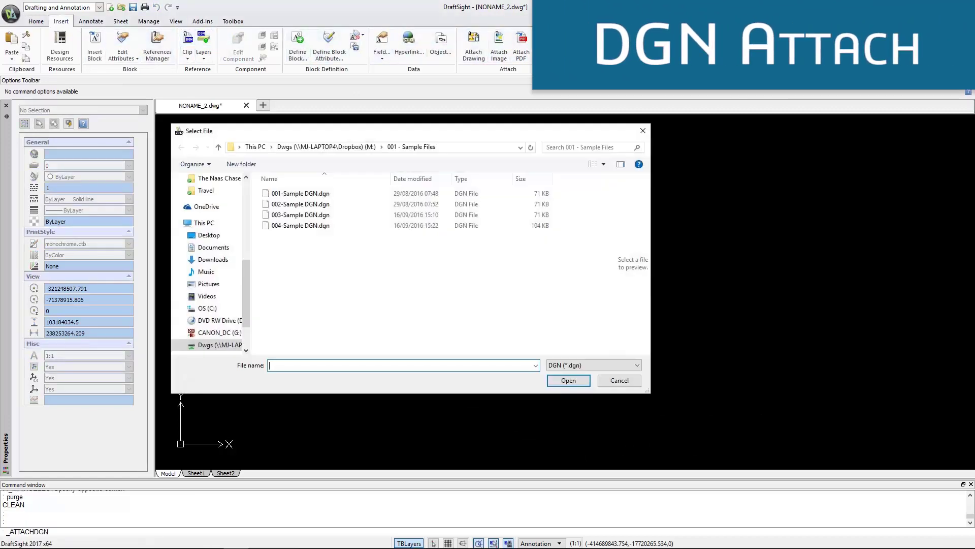
{"action": "left_click", "coordinate": [432, 215]}
{"action": "left_click", "coordinate": [578, 382]}
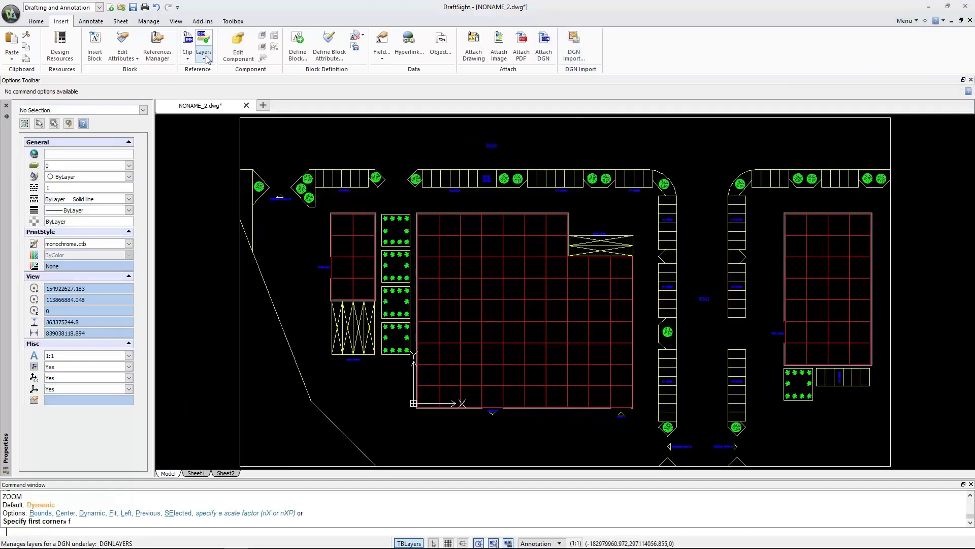
- Hide the underlay's VEGETATION and DEFPOINTS layers in the DGN Underlay Layer Manager
{"action": "left_click", "coordinate": [203, 52]}
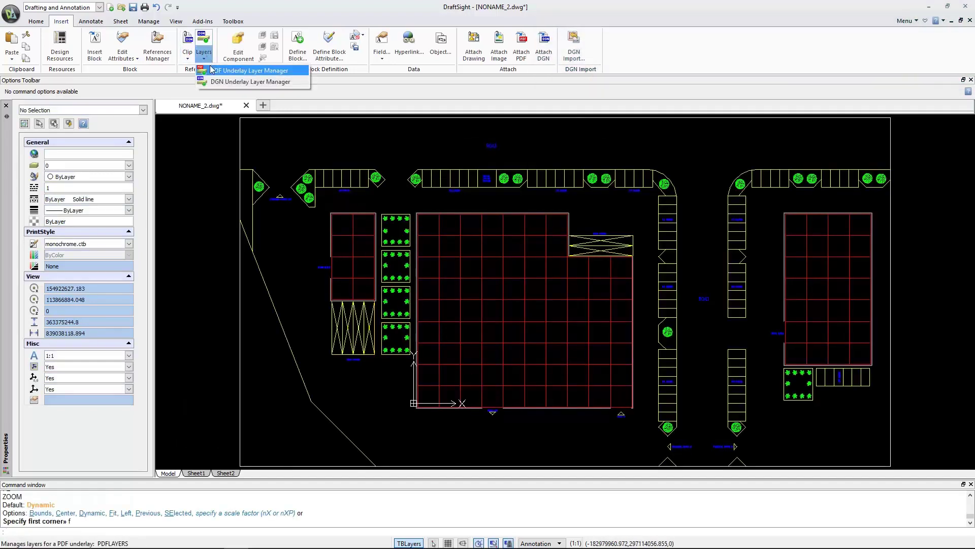
{"action": "left_click", "coordinate": [221, 82]}
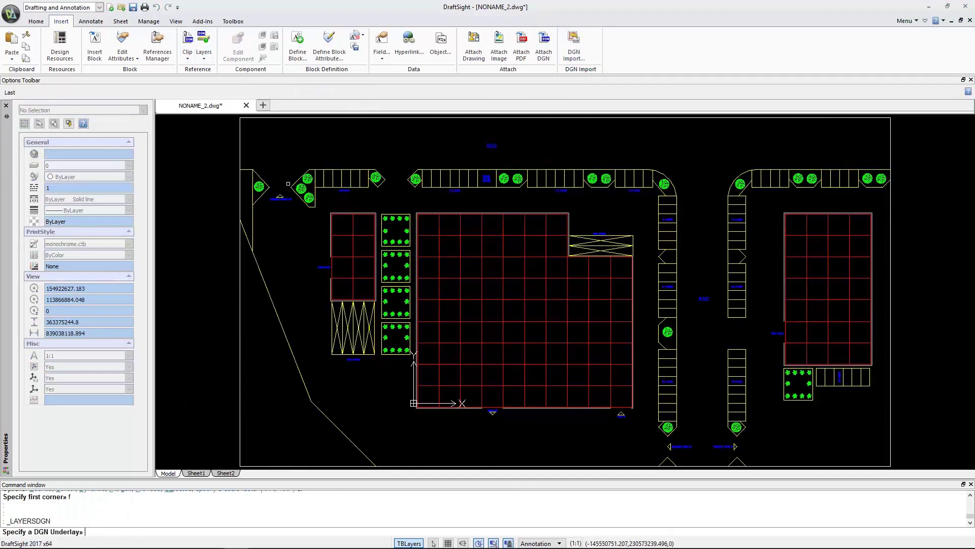
{"action": "left_click", "coordinate": [348, 170]}
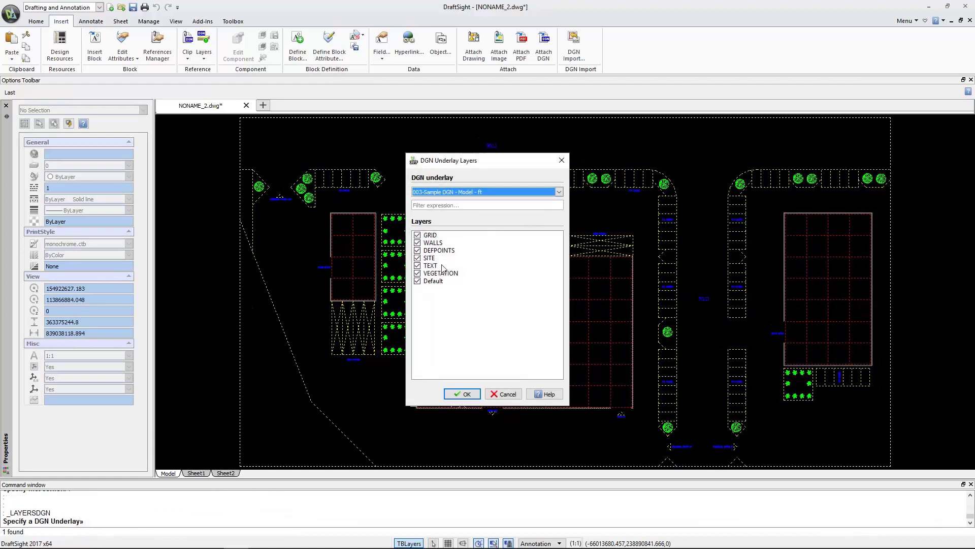
{"action": "left_click", "coordinate": [417, 273]}
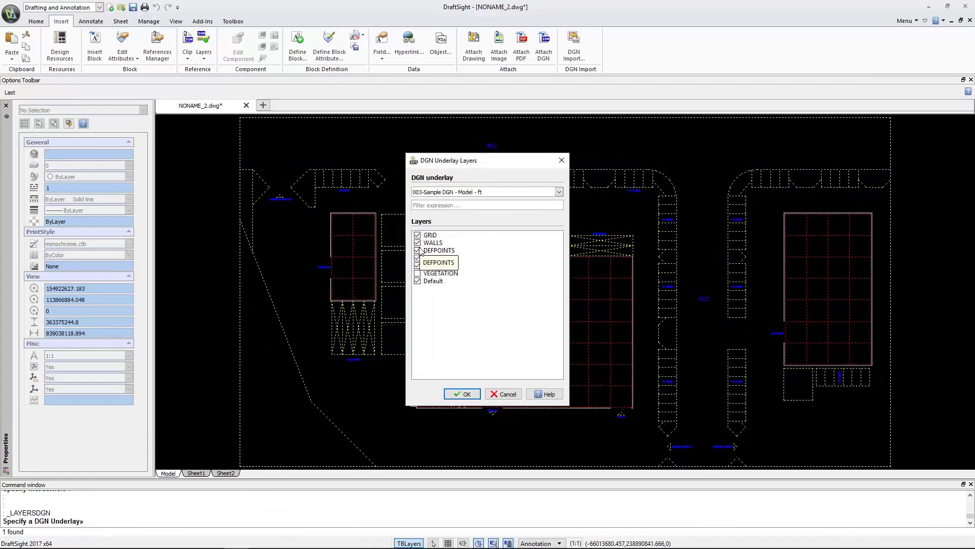
{"action": "left_click", "coordinate": [417, 249]}
{"action": "left_click", "coordinate": [462, 395]}
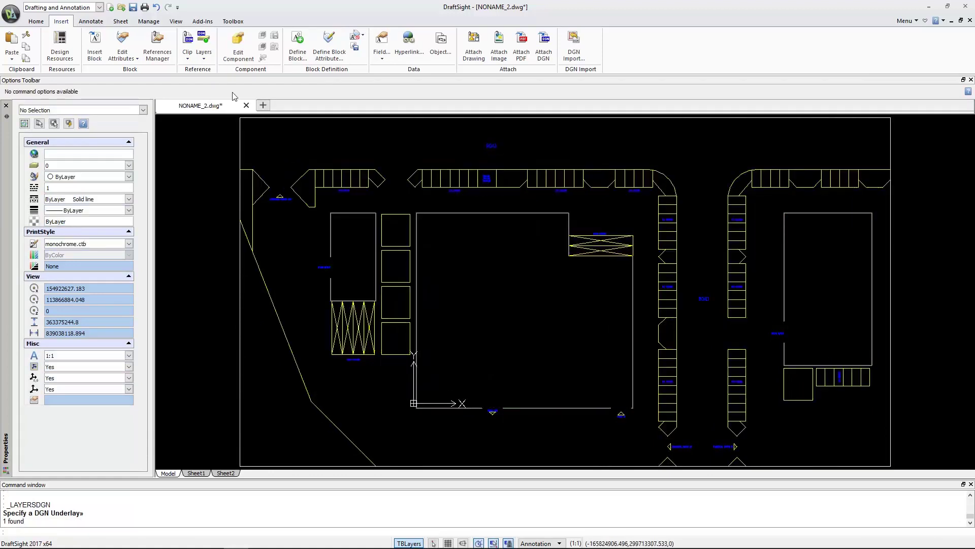
- Clip the DGN underlay to a rectangle around the central block
{"action": "left_click", "coordinate": [188, 59]}
{"action": "left_click", "coordinate": [221, 92]}
{"action": "left_click", "coordinate": [240, 163]}
{"action": "type", "text": "c"}
{"action": "key", "text": "Return"}
{"action": "type", "text": "ry option» r"}
{"action": "key", "text": "Return"}
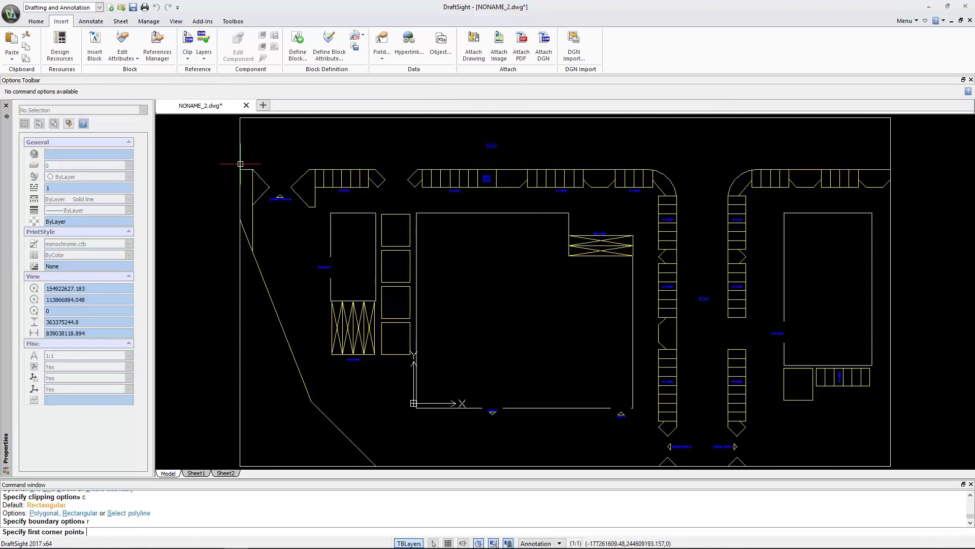
{"action": "left_click", "coordinate": [376, 200]}
{"action": "left_click", "coordinate": [680, 435]}
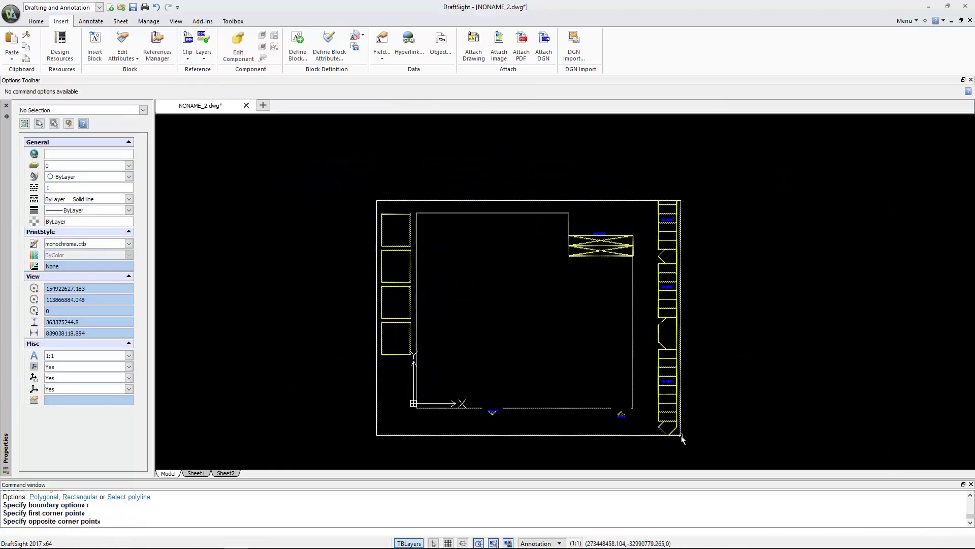
{"action": "left_click", "coordinate": [96, 23]}
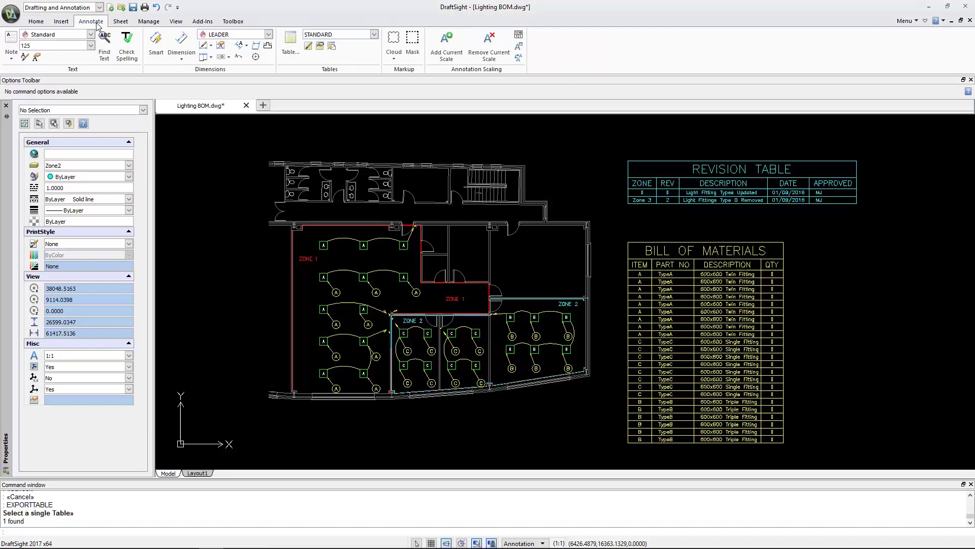
- Export the REVISION TABLE and save it as export_table 1.xlsx
{"action": "left_click", "coordinate": [331, 47]}
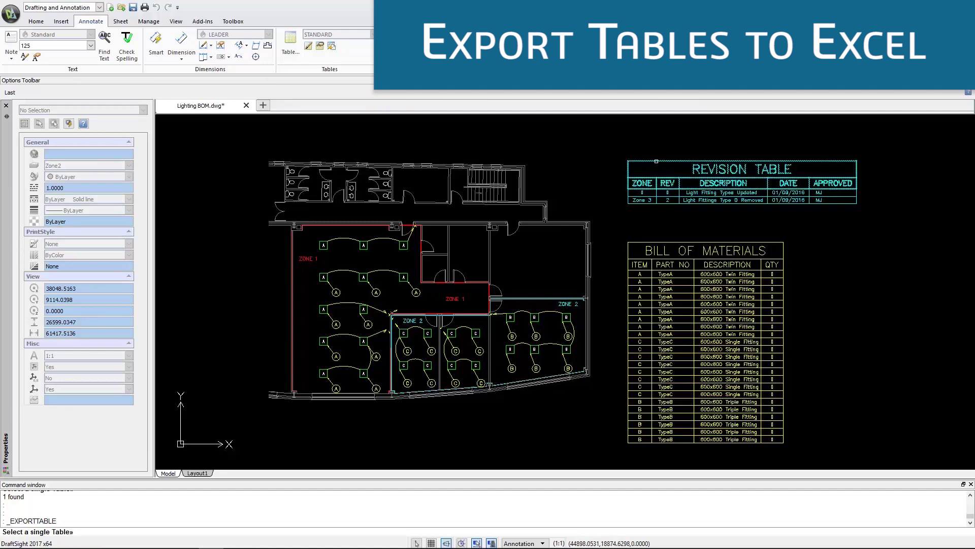
{"action": "left_click", "coordinate": [656, 161]}
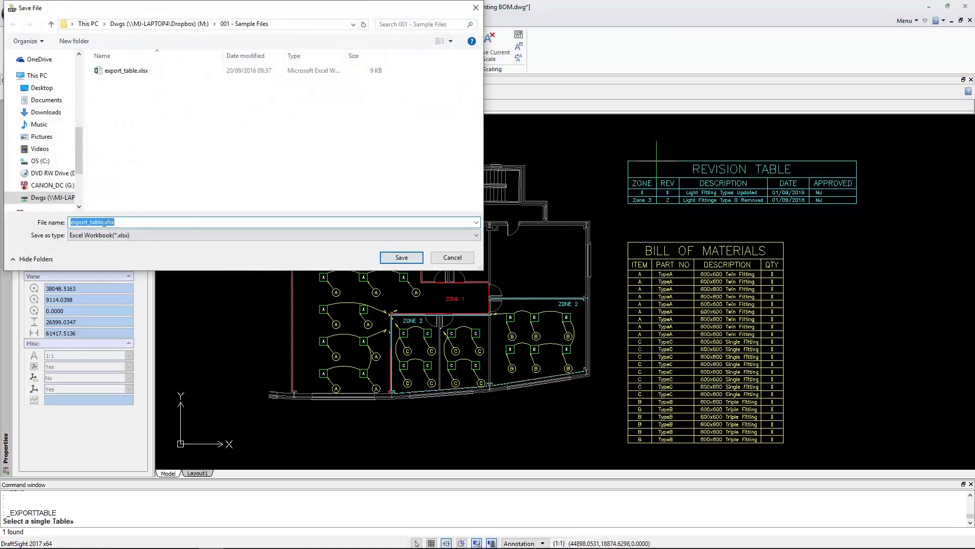
{"action": "left_click", "coordinate": [398, 257]}
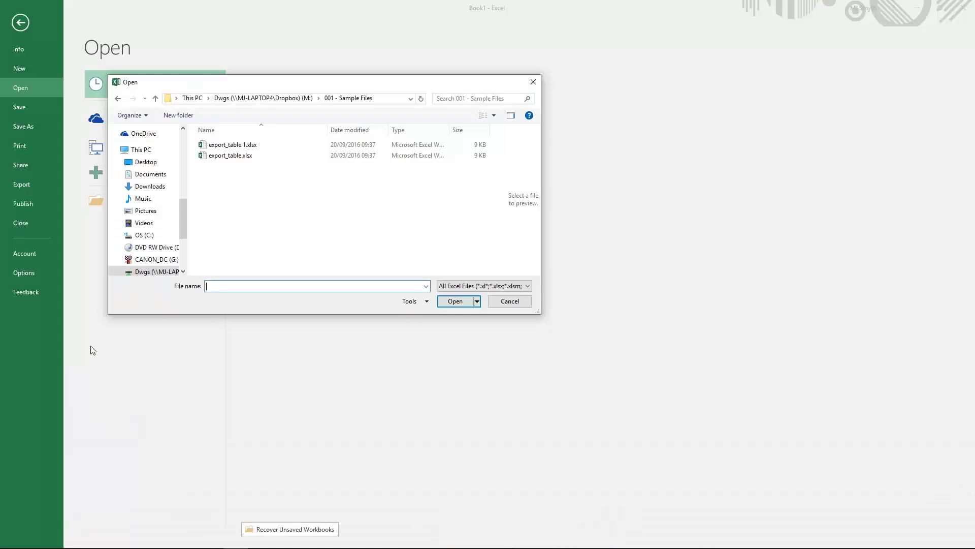
- Open export_table 1.xlsx in Excel and check the exported revision data
{"action": "left_click", "coordinate": [249, 147]}
{"action": "left_click", "coordinate": [457, 300]}
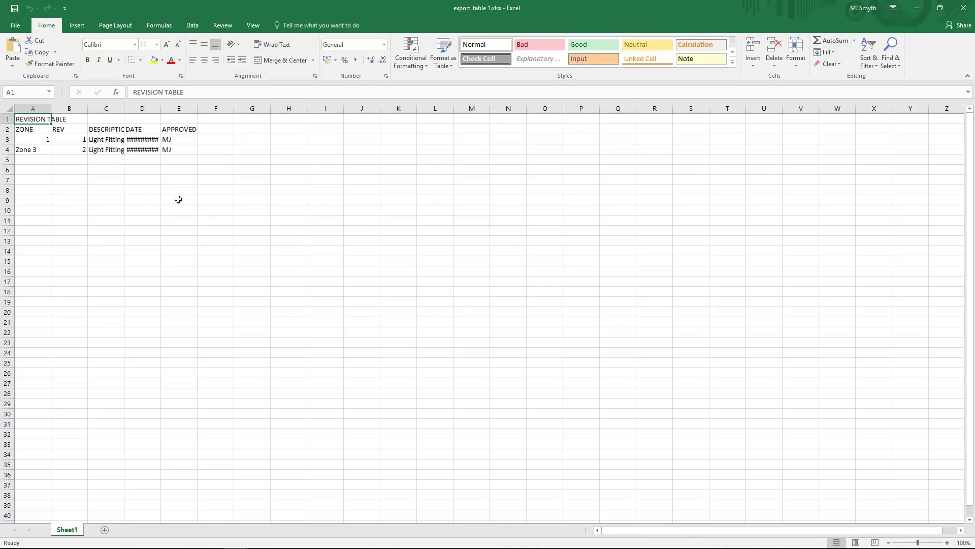
{"action": "left_click", "coordinate": [63, 121]}
{"action": "left_click", "coordinate": [126, 198]}
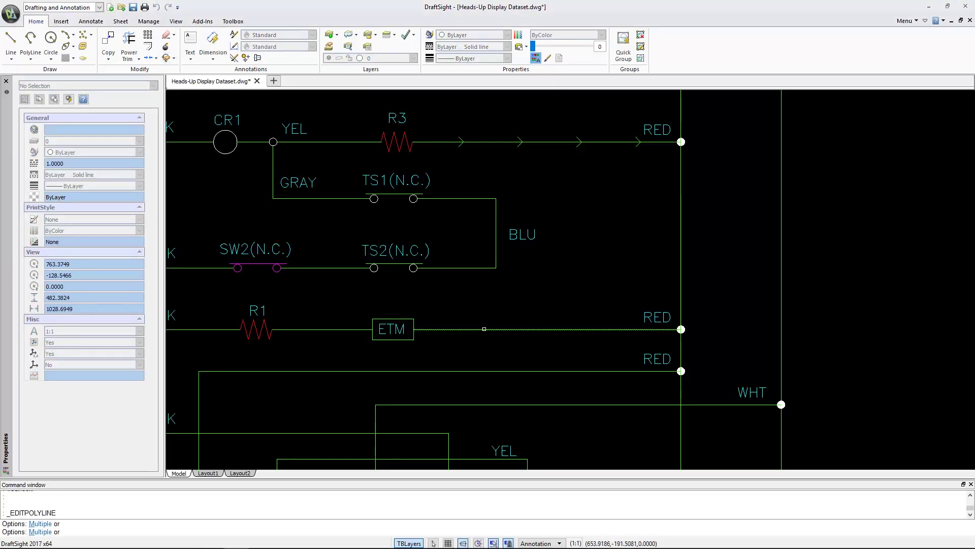
{"action": "left_click", "coordinate": [484, 328]}
- Taper the ETM wire's width from 10 down to 1
{"action": "type", "text": "t"}
{"action": "key", "text": "Return"}
{"action": "type", "text": "10"}
{"action": "key", "text": "Return"}
{"action": "type", "text": "1"}
{"action": "key", "text": "Return"}
- Reverse the direction of the top RED wire polyline
{"action": "key", "text": "Return"}
{"action": "left_click", "coordinate": [170, 57]}
{"action": "left_click", "coordinate": [428, 142]}
{"action": "type", "text": "r"}
{"action": "key", "text": "Return"}
- Bend the lower RED wire upward by dragging its midpoint grip into a new vertex
{"action": "left_click", "coordinate": [171, 58]}
{"action": "left_click", "coordinate": [417, 371]}
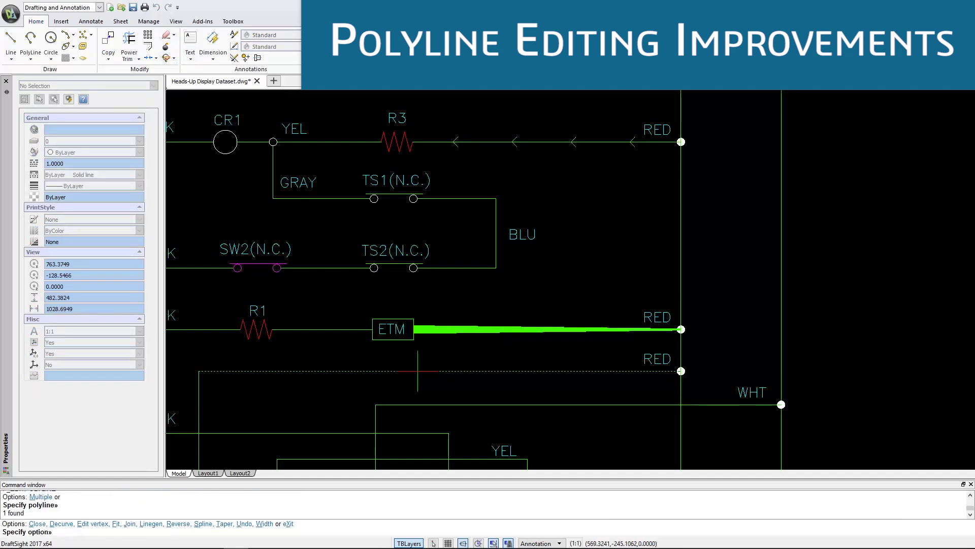
{"action": "type", "text": "e"}
{"action": "key", "text": "Return"}
{"action": "type", "text": "vertex"}
{"action": "key", "text": "Return"}
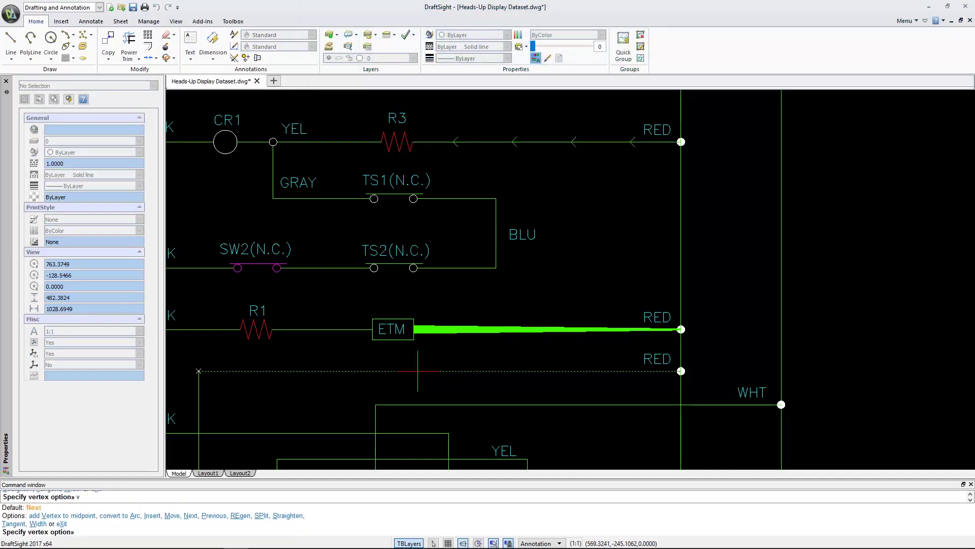
{"action": "key", "text": "Escape"}
{"action": "key", "text": "Escape"}
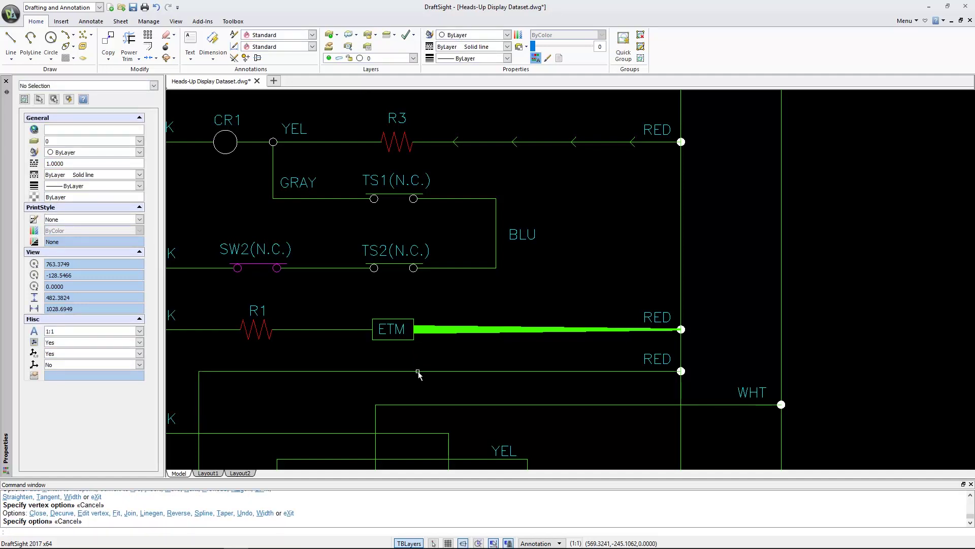
{"action": "left_click", "coordinate": [418, 372]}
{"action": "left_click_drag", "start_coordinate": [440, 370], "coordinate": [439, 352]}
{"action": "key", "text": "Escape"}
- Begin vertex editing on the vertical wire on the right
{"action": "left_click", "coordinate": [167, 59]}
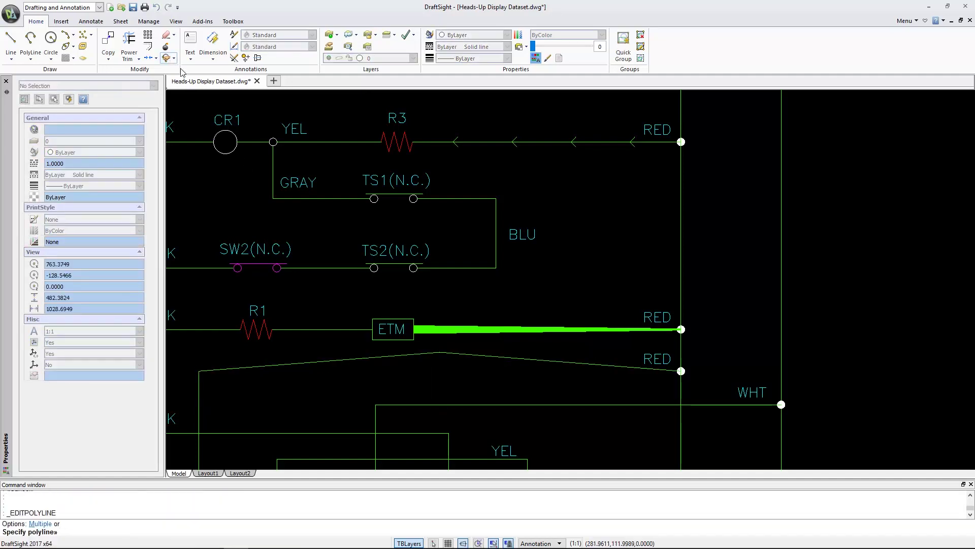
{"action": "left_click", "coordinate": [681, 251]}
{"action": "type", "text": "e"}
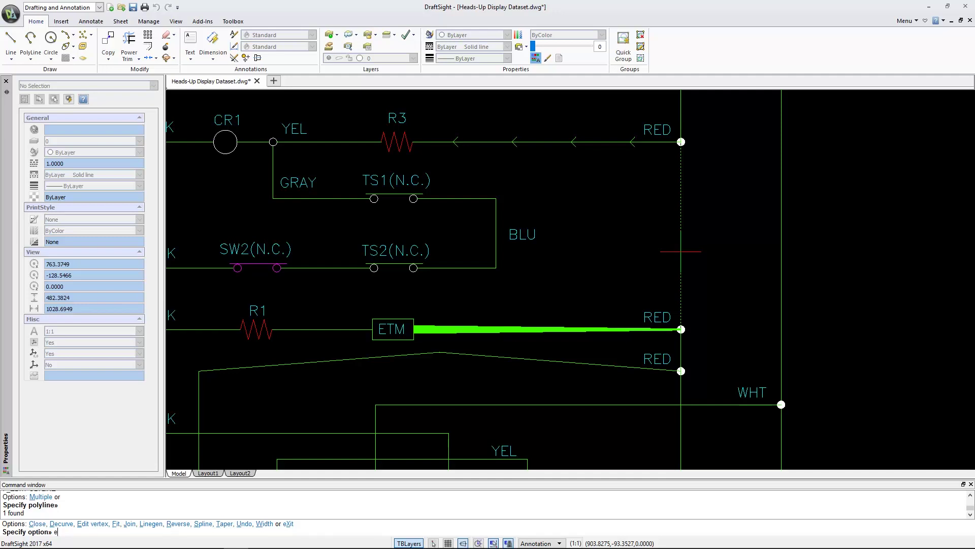